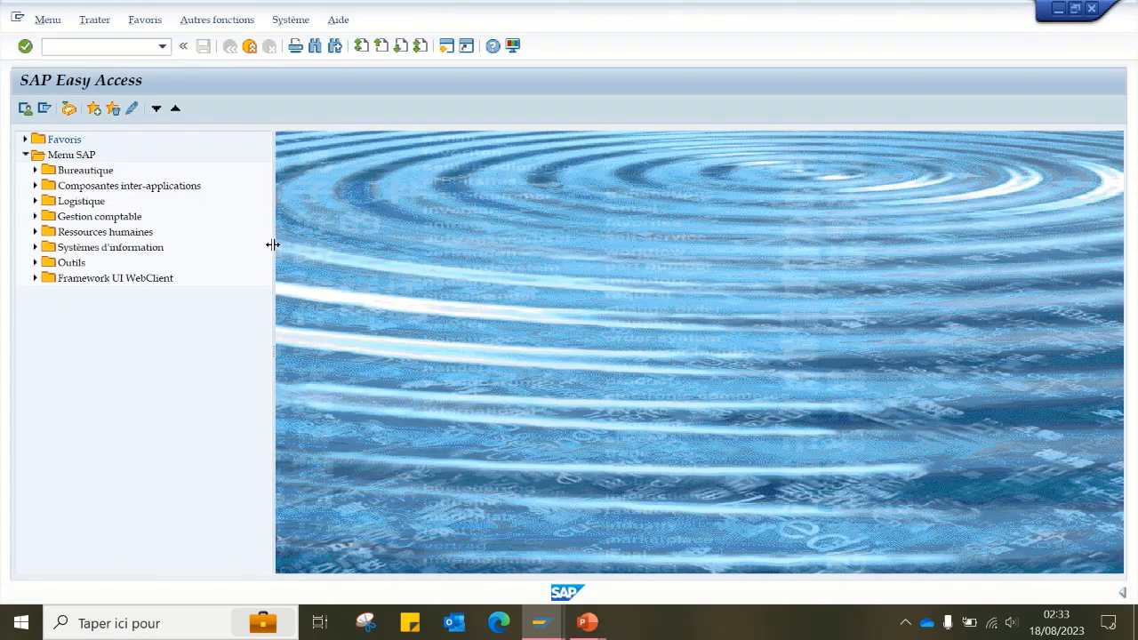
- Narrow the SAP menu tree pane and start transaction FB01 for posting a document
drag(273, 245, 208, 245)
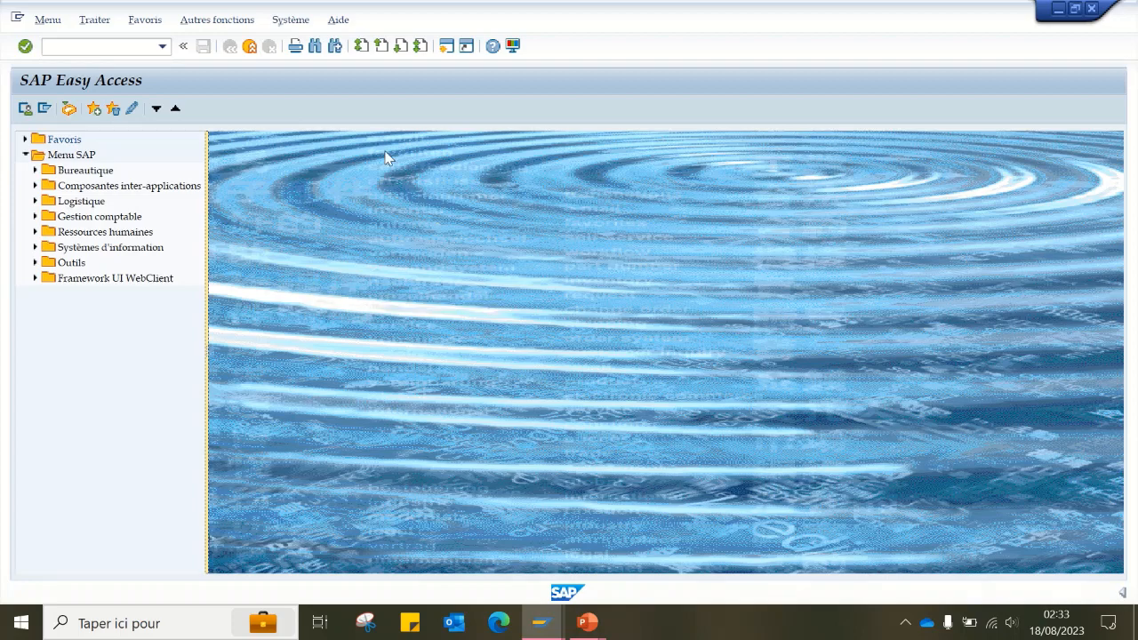
click(100, 47)
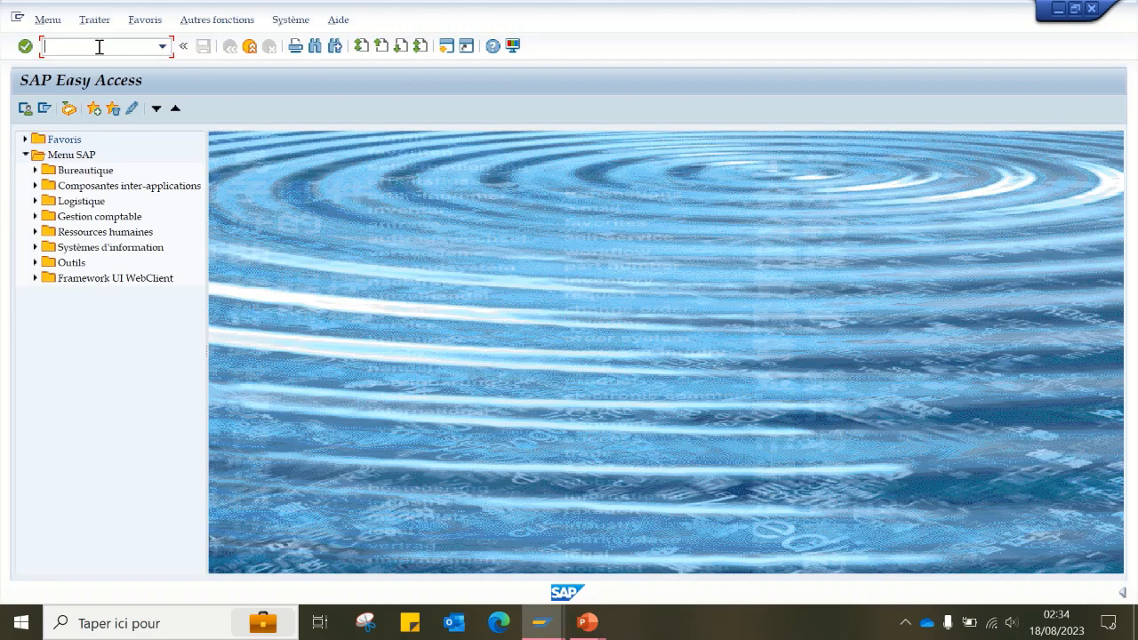
text(FB01)
key(Return)
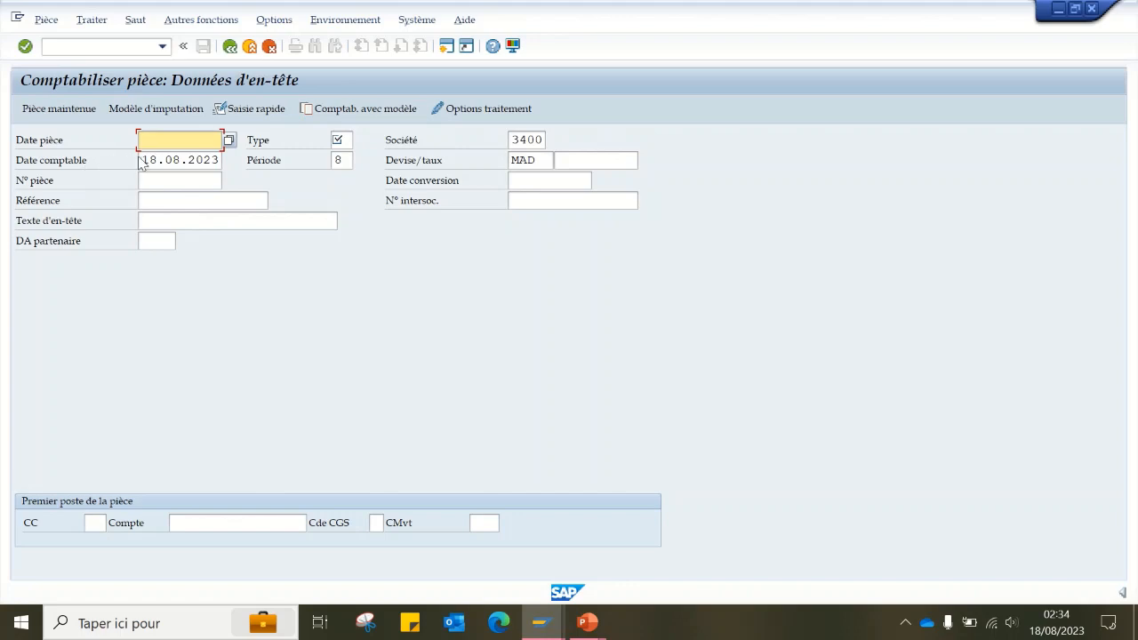
click(346, 159)
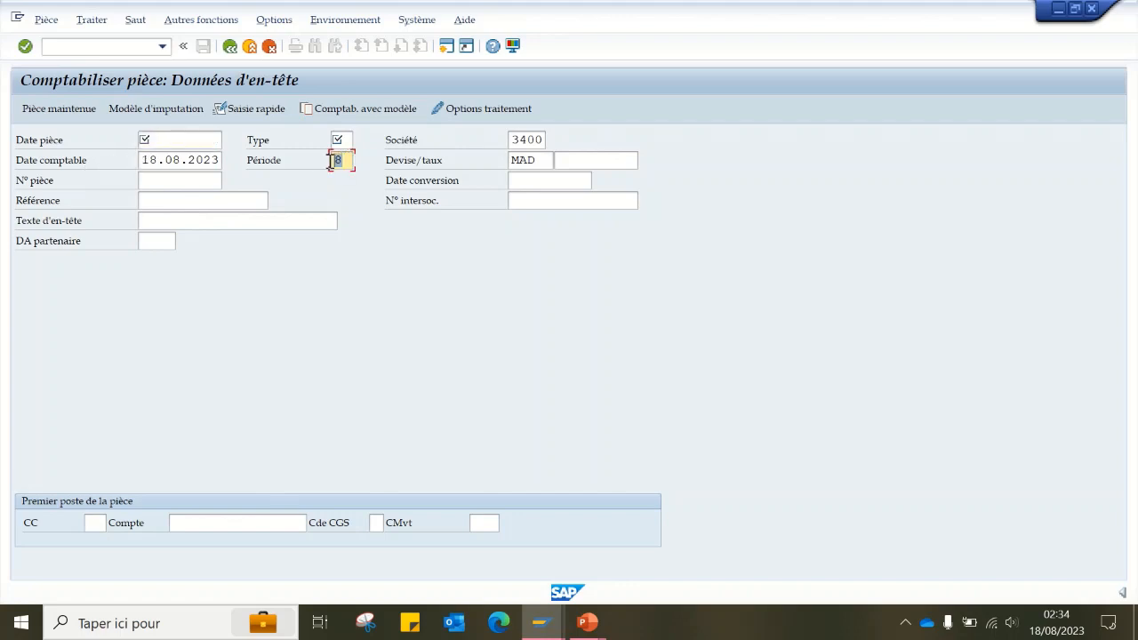
double_click(146, 160)
drag(200, 151, 300, 153)
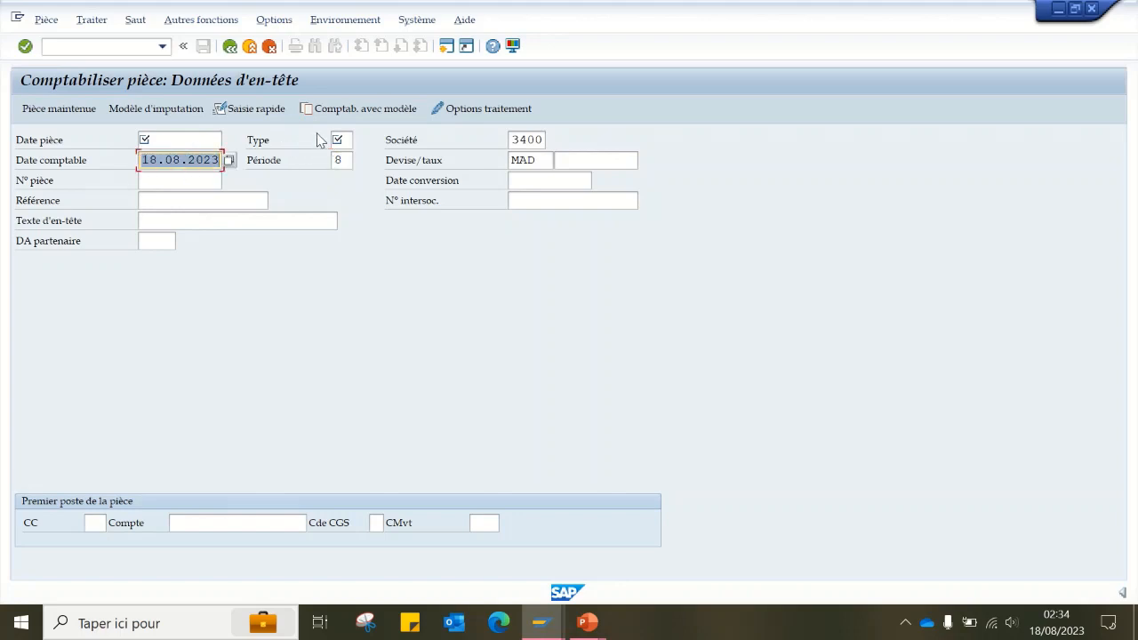
- Set the document type to RE, Facture (brut), in the document header
click(337, 140)
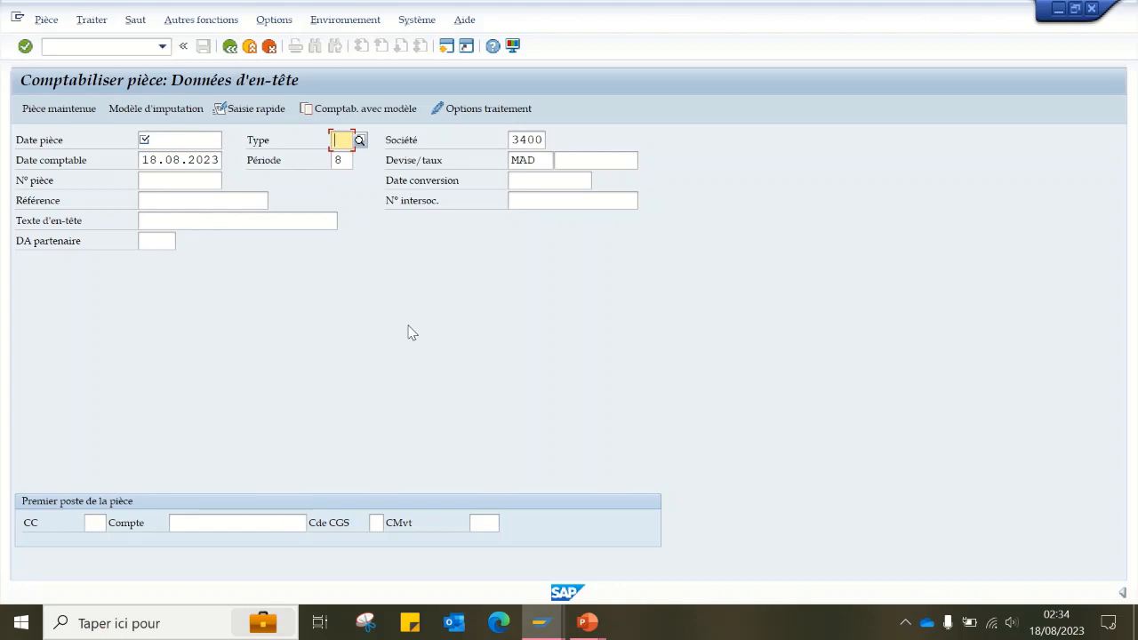
text(AB)
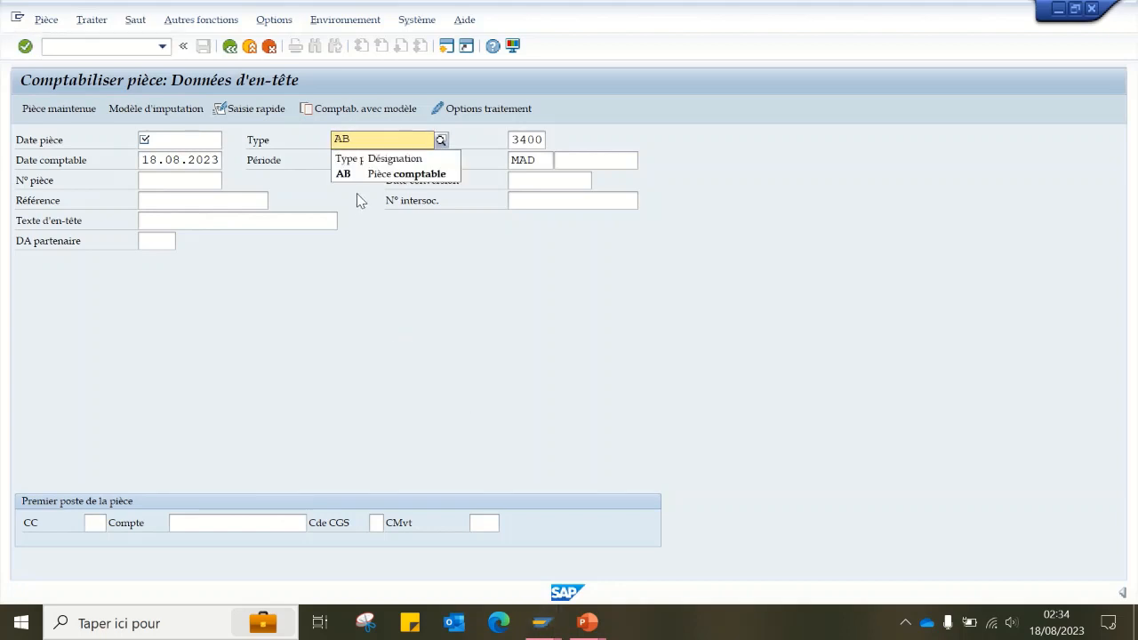
key(BackSpace)
key(BackSpace)
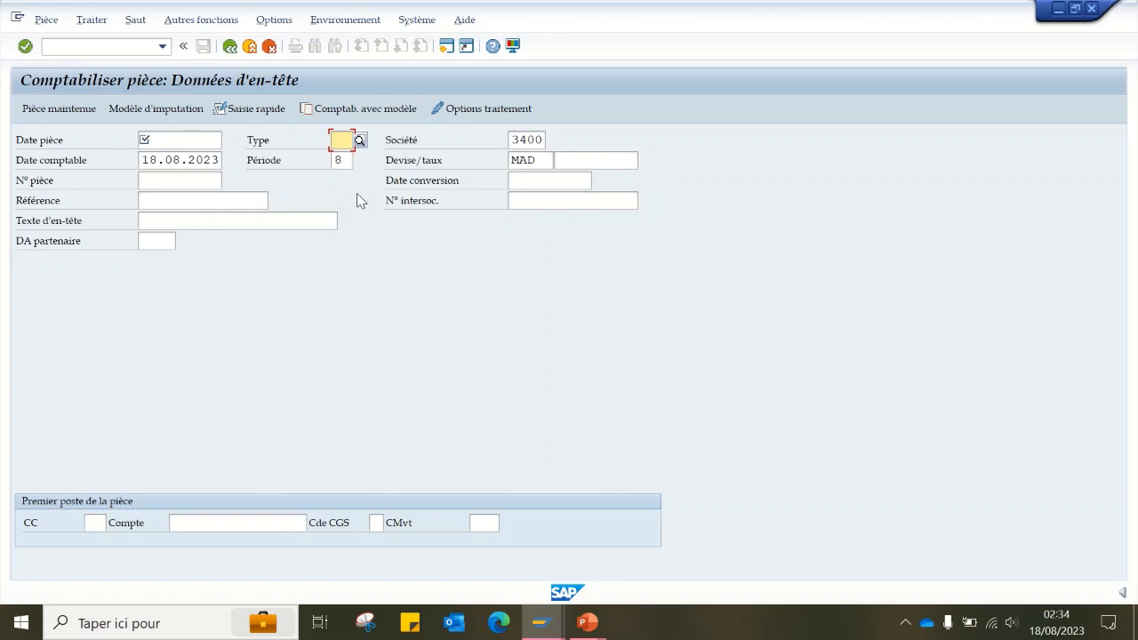
text(RE)
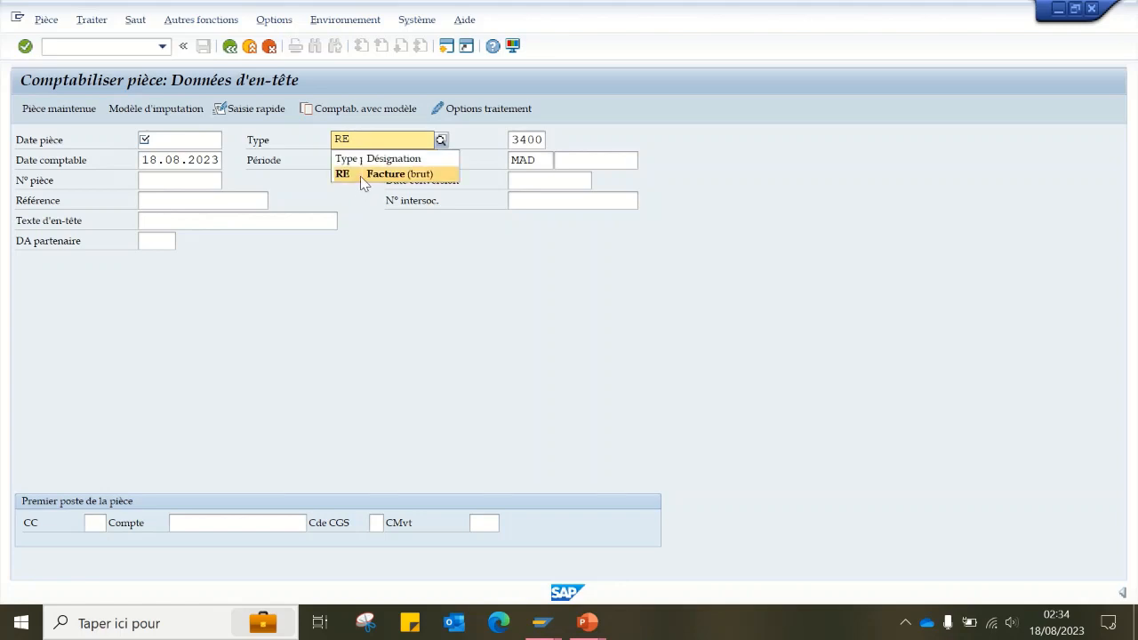
key(Return)
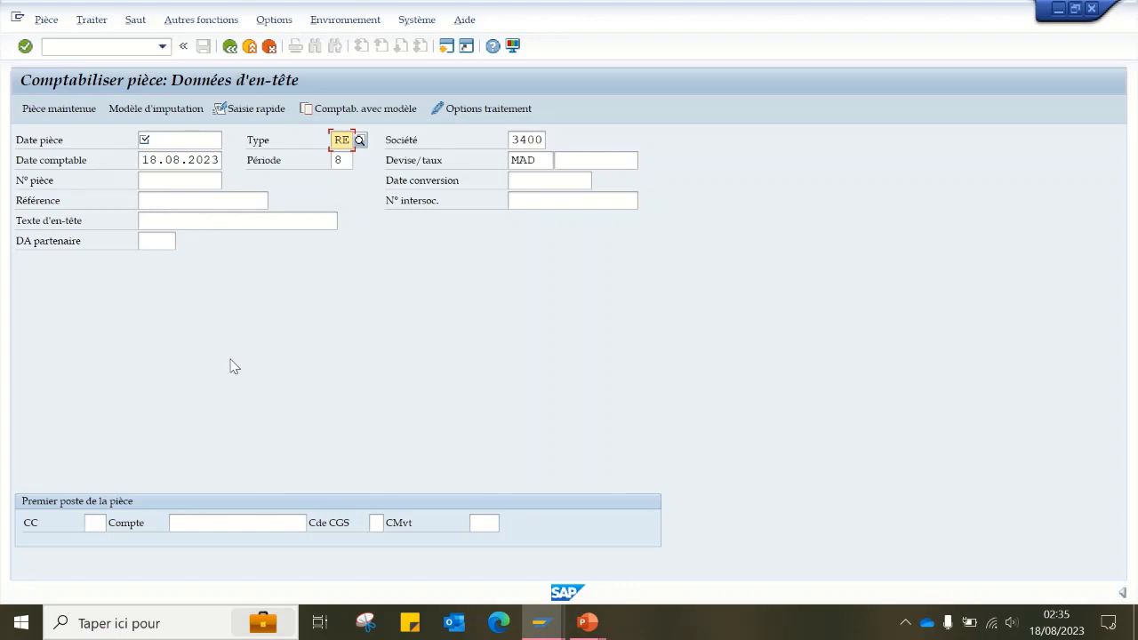
- Try posting keys 40 and 50 for the first line item of the document
click(94, 523)
text(40)
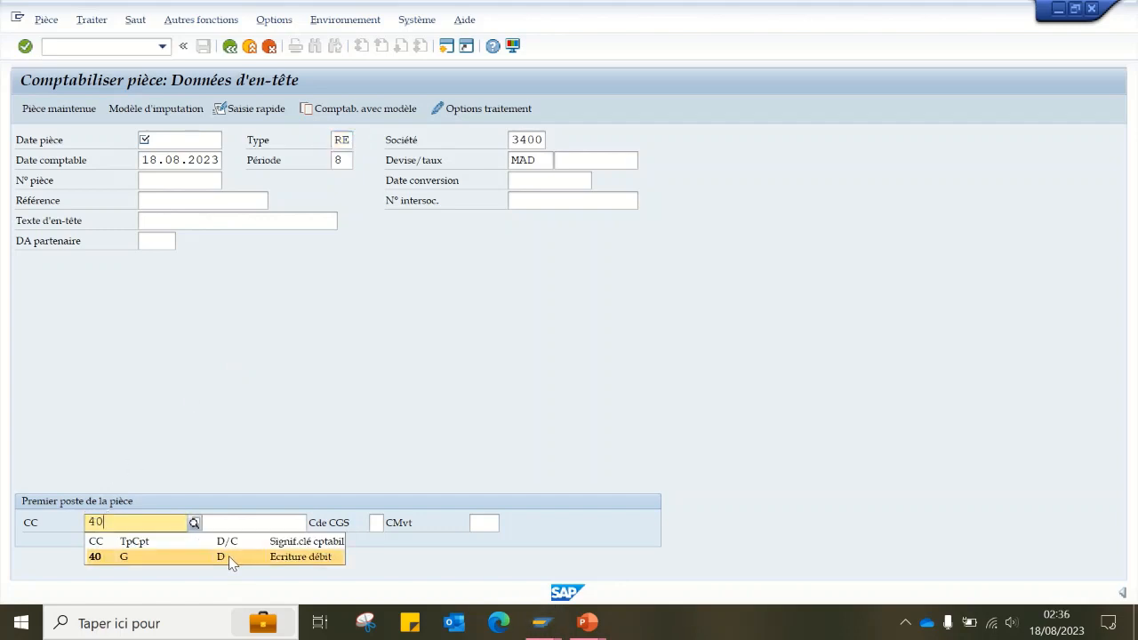
key(Return)
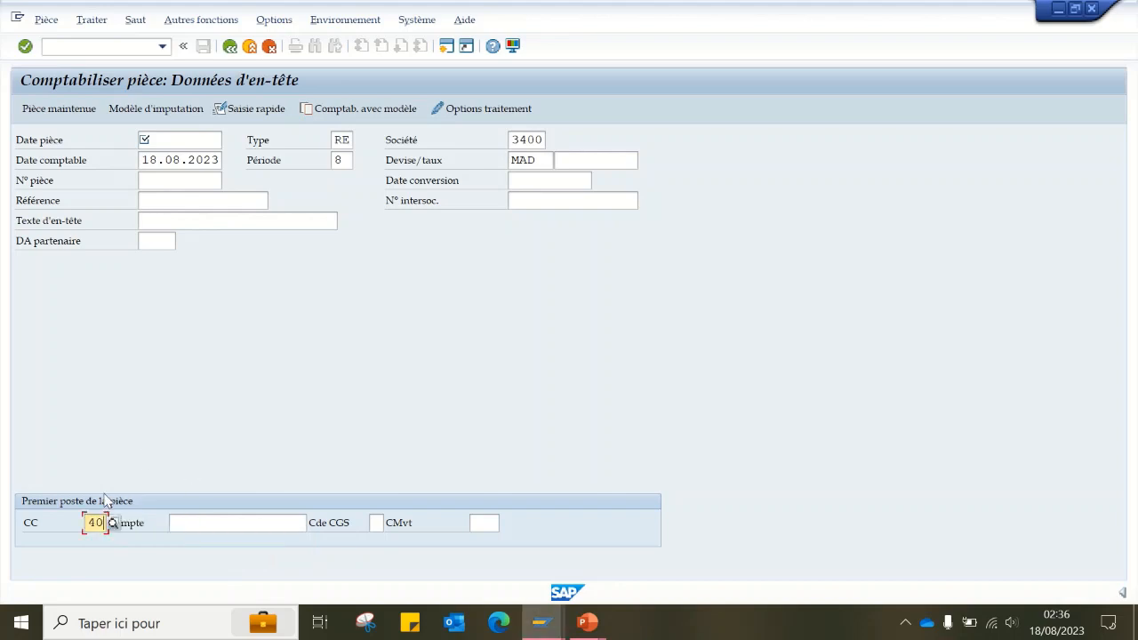
drag(105, 523, 1, 539)
key(BackSpace)
text(50)
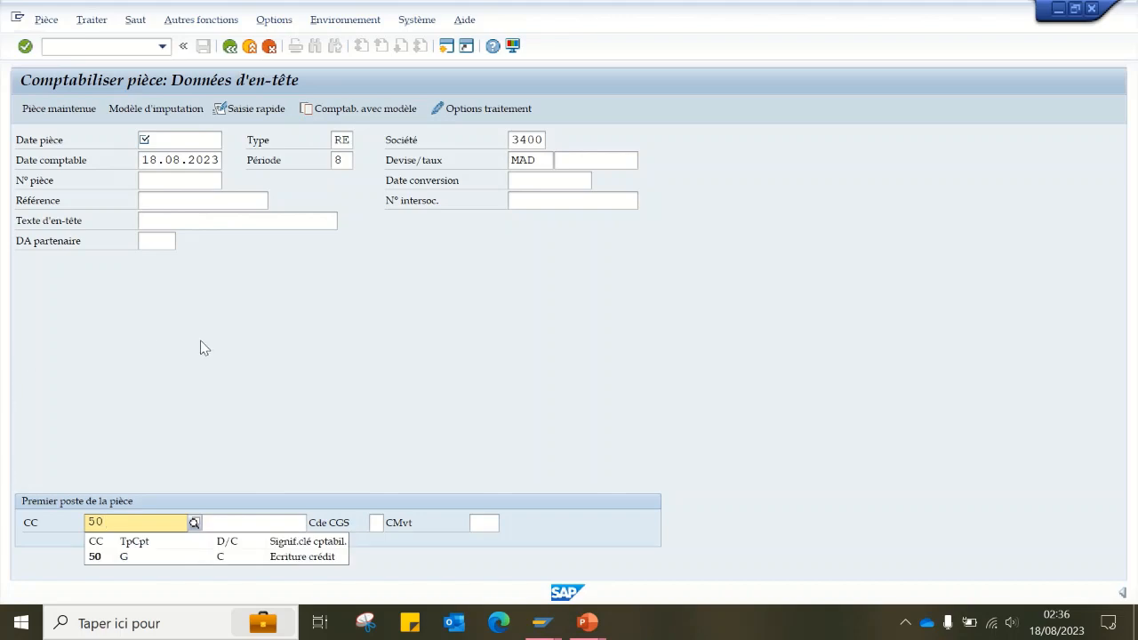
click(177, 403)
click(226, 522)
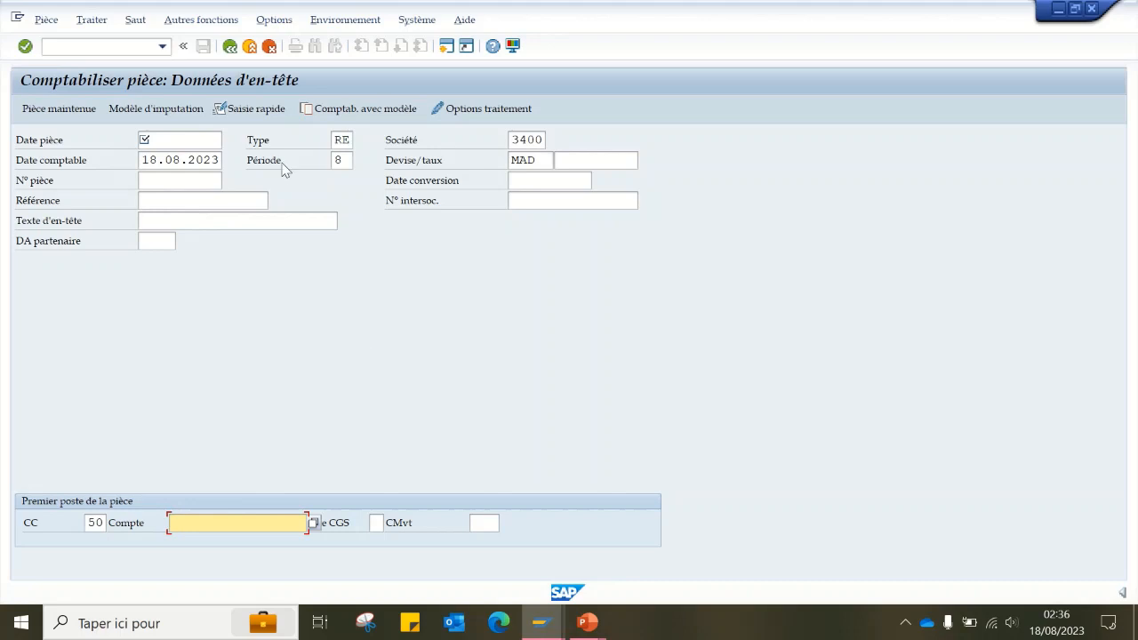
- Enter 230623 as the document date in the header
click(188, 139)
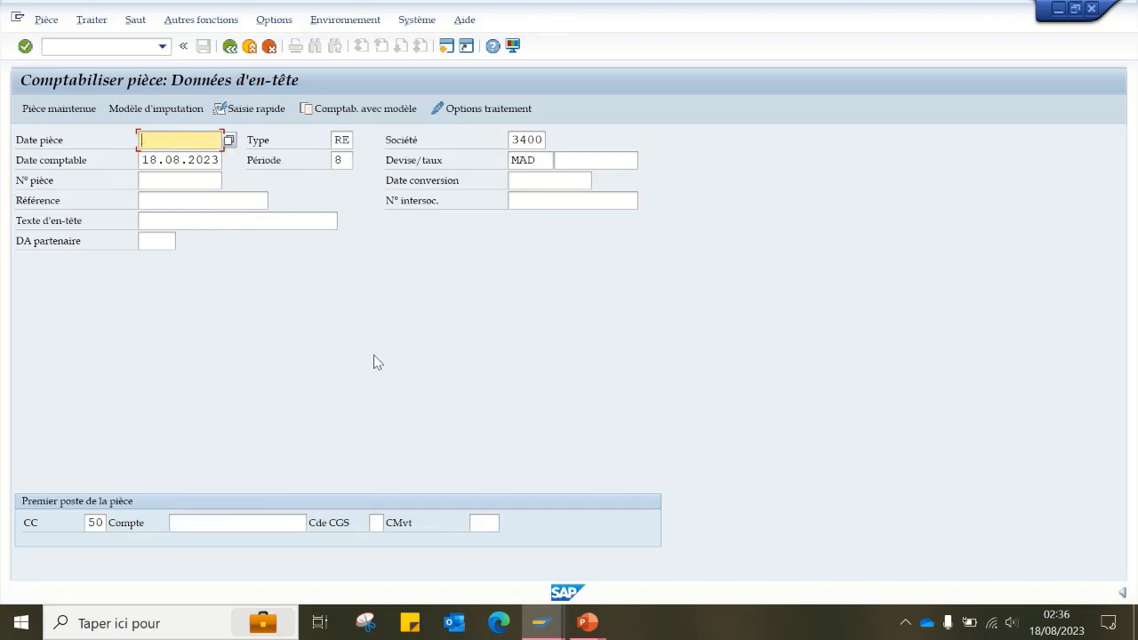
text(23)
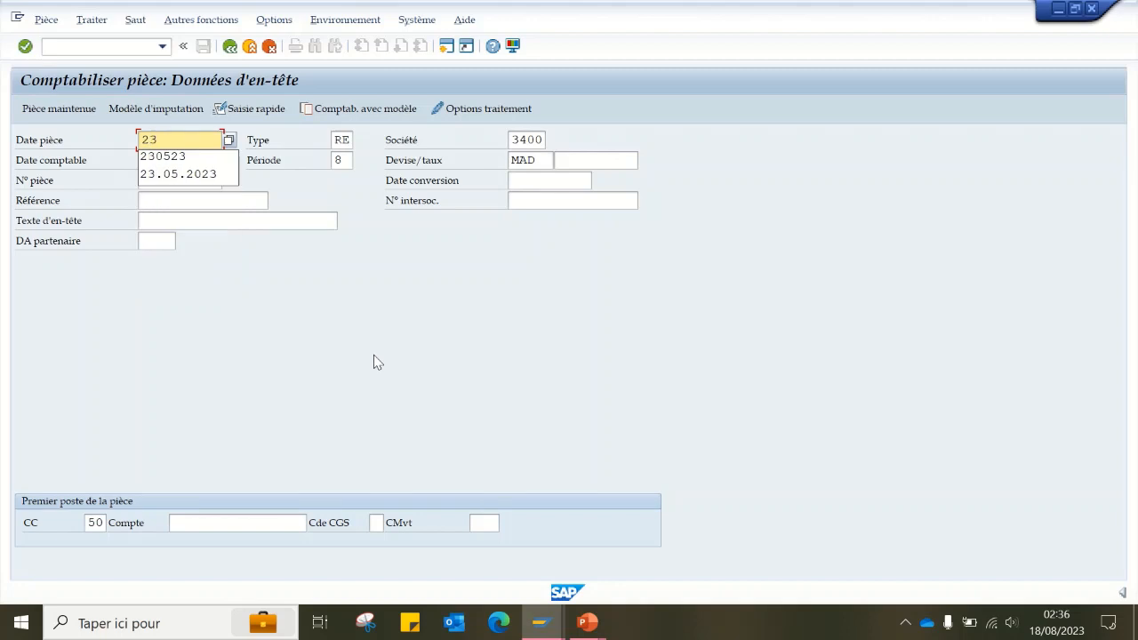
text(06)
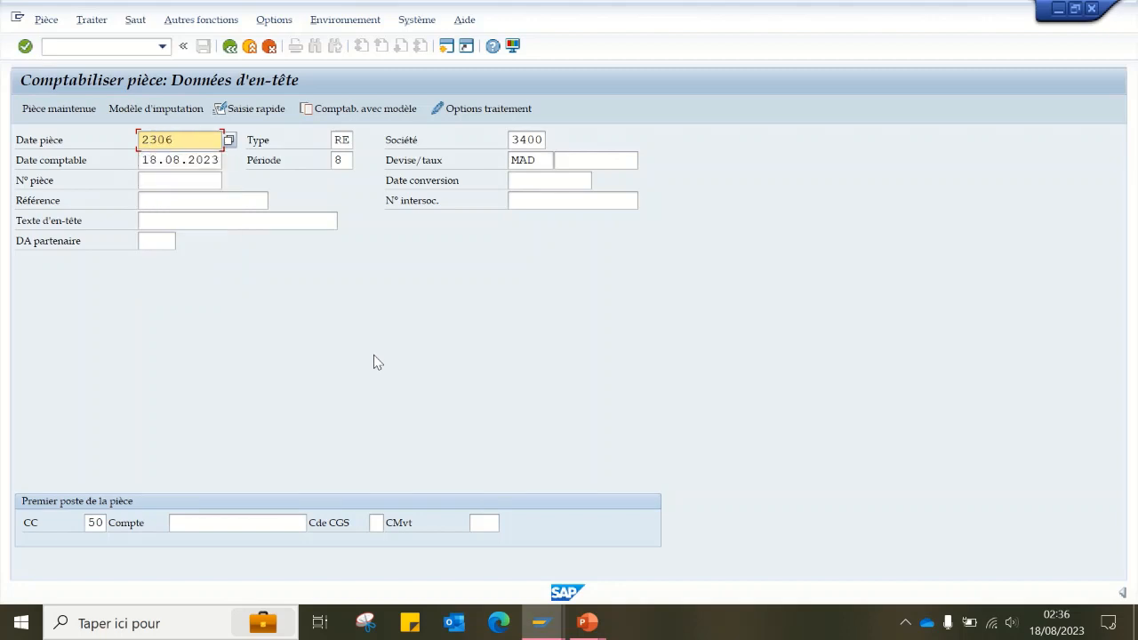
text(23)
- Set the first line item to posting key 40 with the raw-material stock purchases general ledger account and submit the header
click(96, 523)
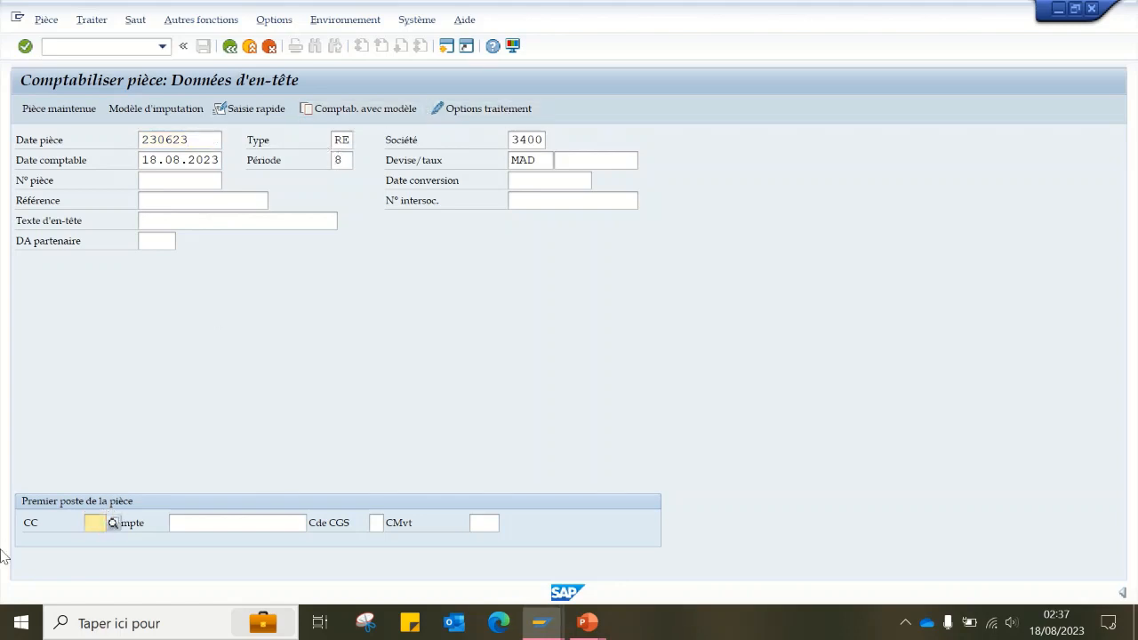
text(40)
key(Tab)
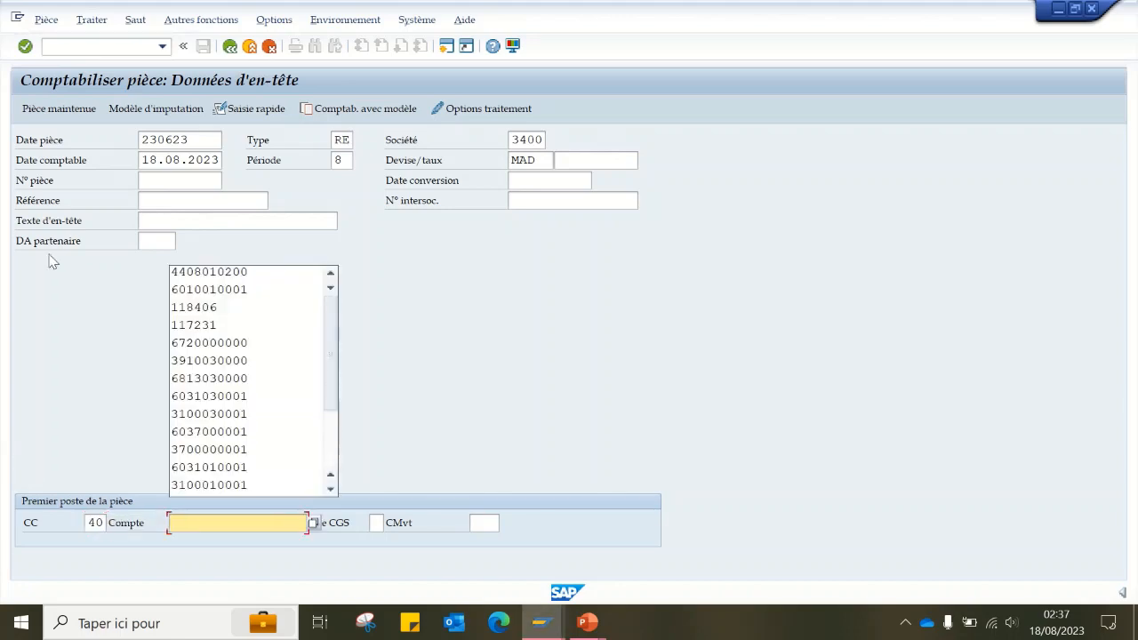
click(220, 289)
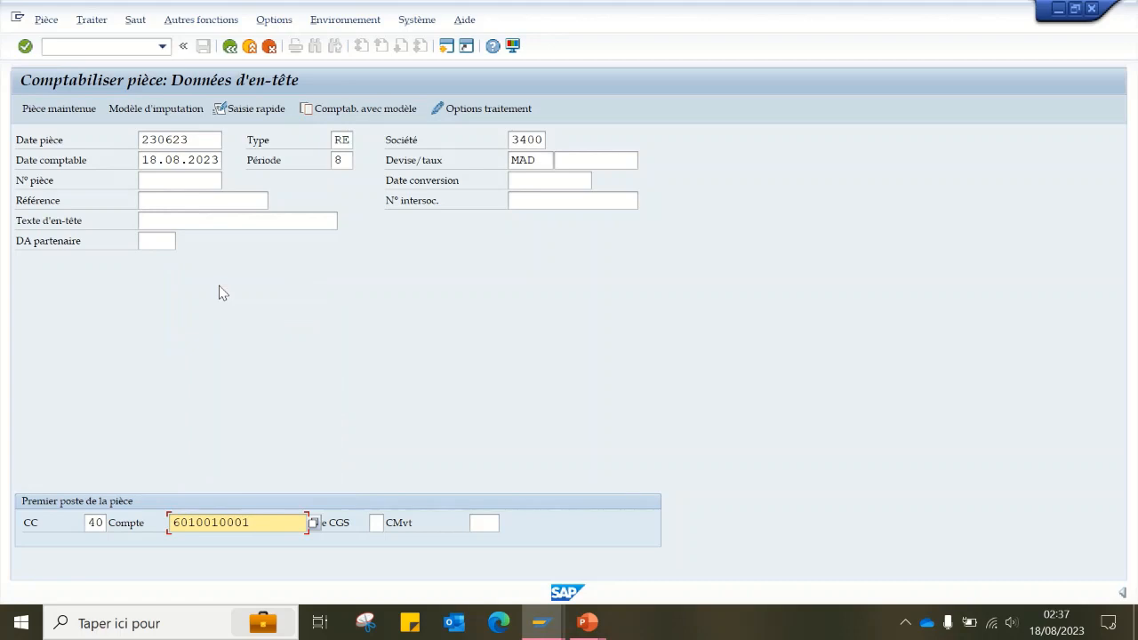
key(Return)
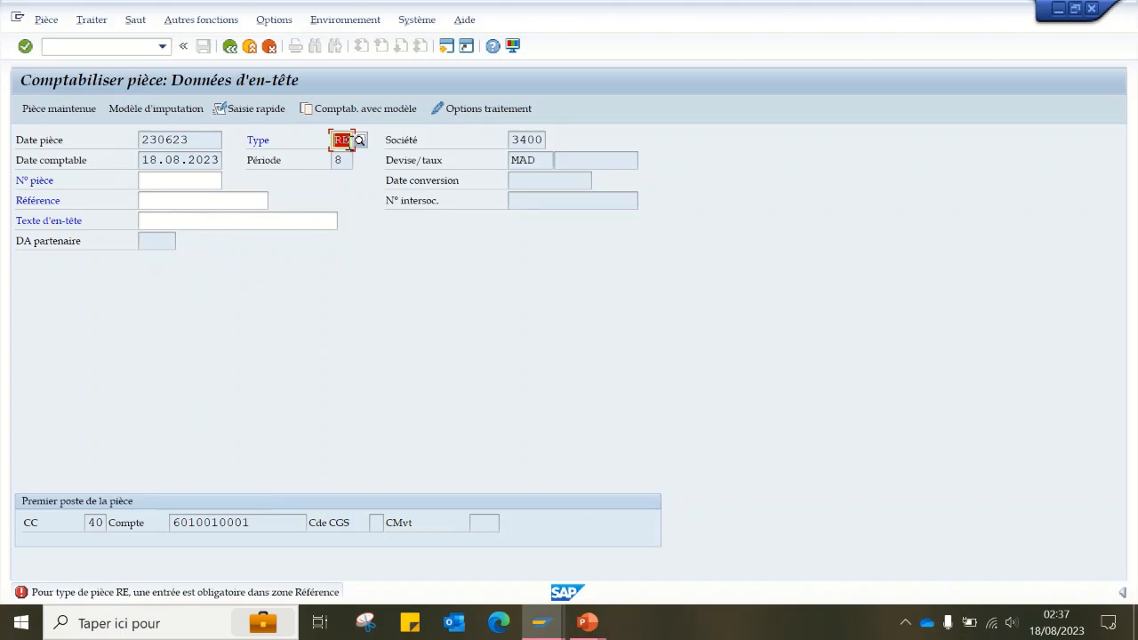
- Enter E2023 as the document reference and proceed to the first line item
click(166, 199)
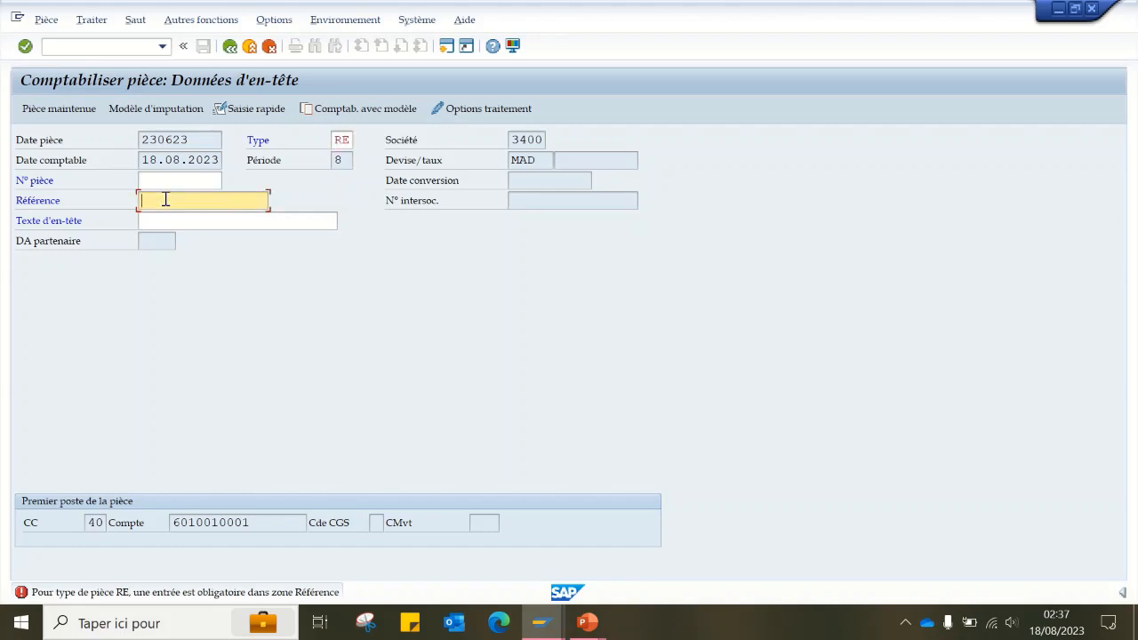
text(E2023)
key(Return)
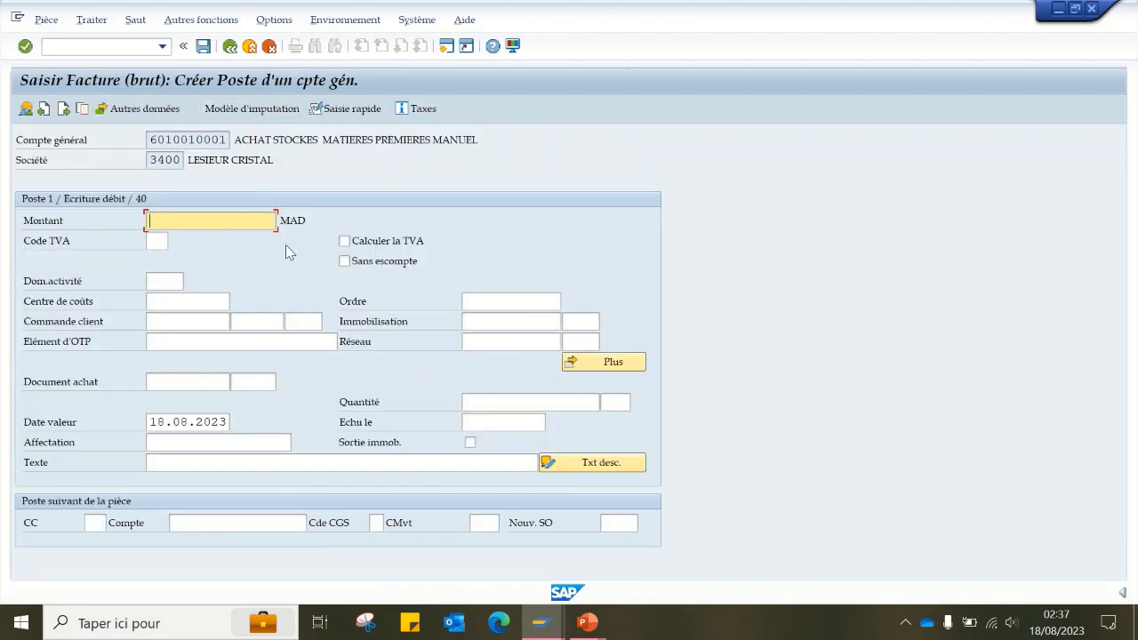
- Set the debit item's amount to 1000 MAD and its VAT code to HR, checking the VAT code lookup
text(1000)
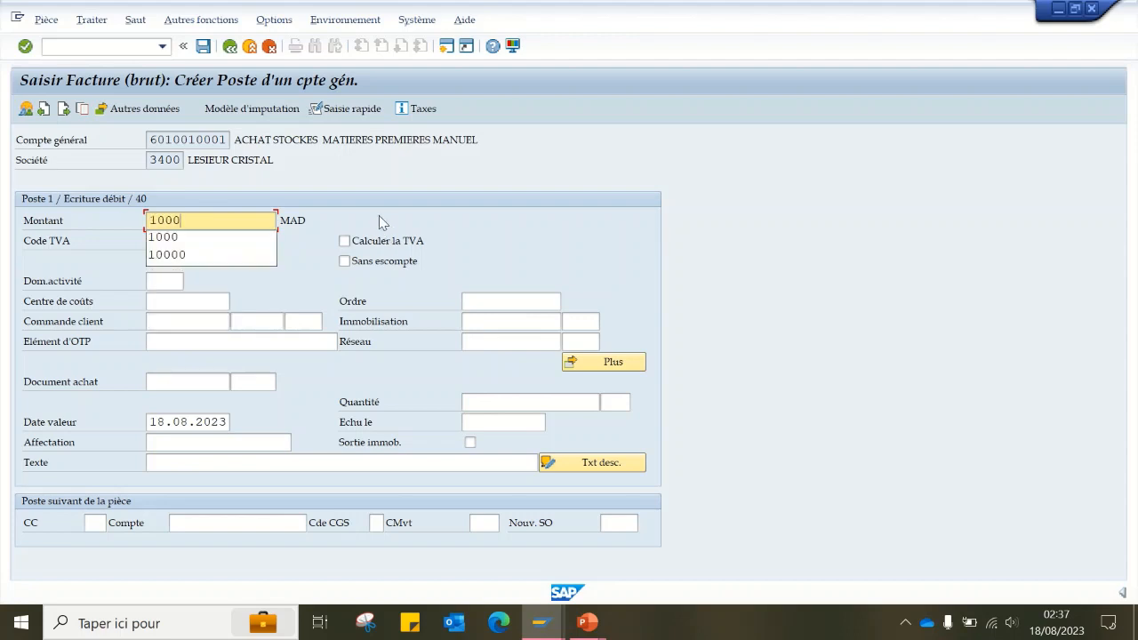
click(155, 241)
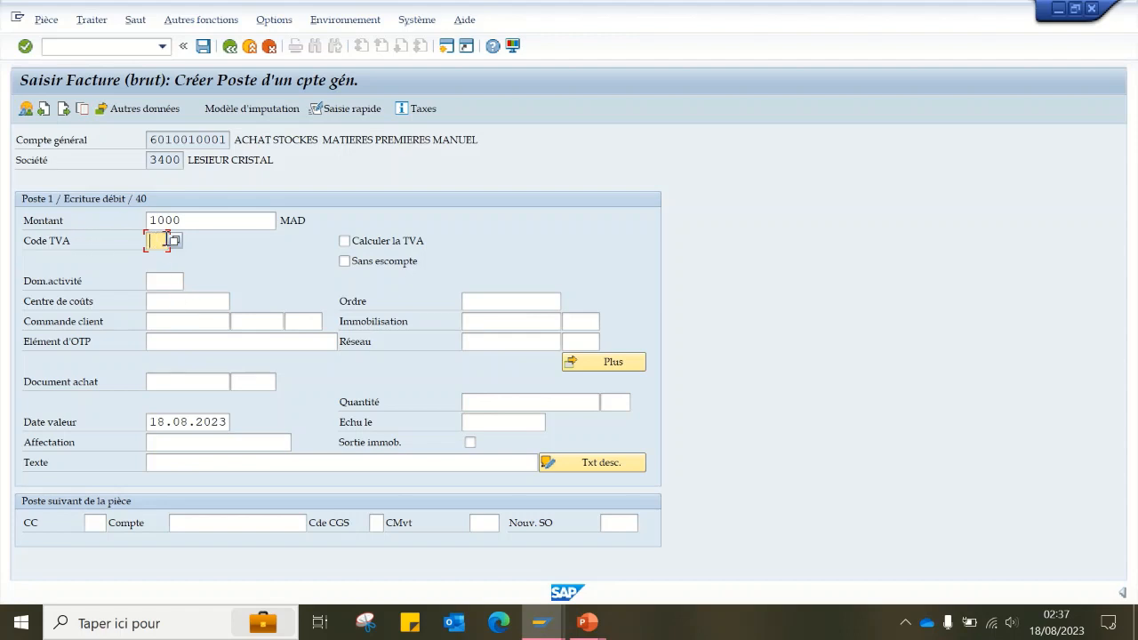
click(177, 242)
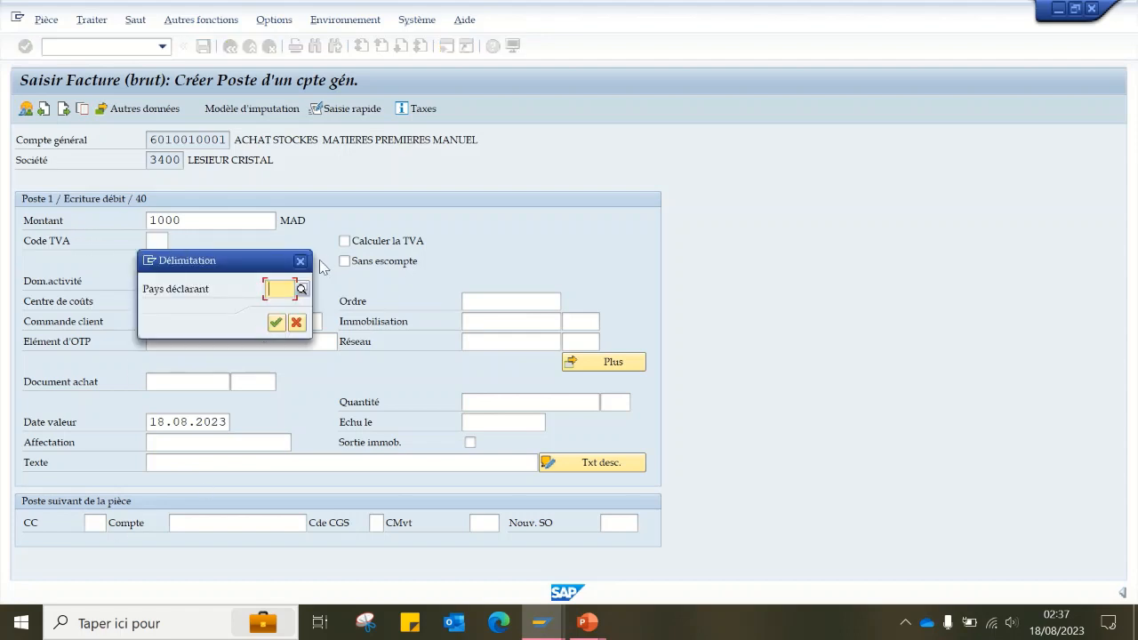
click(276, 322)
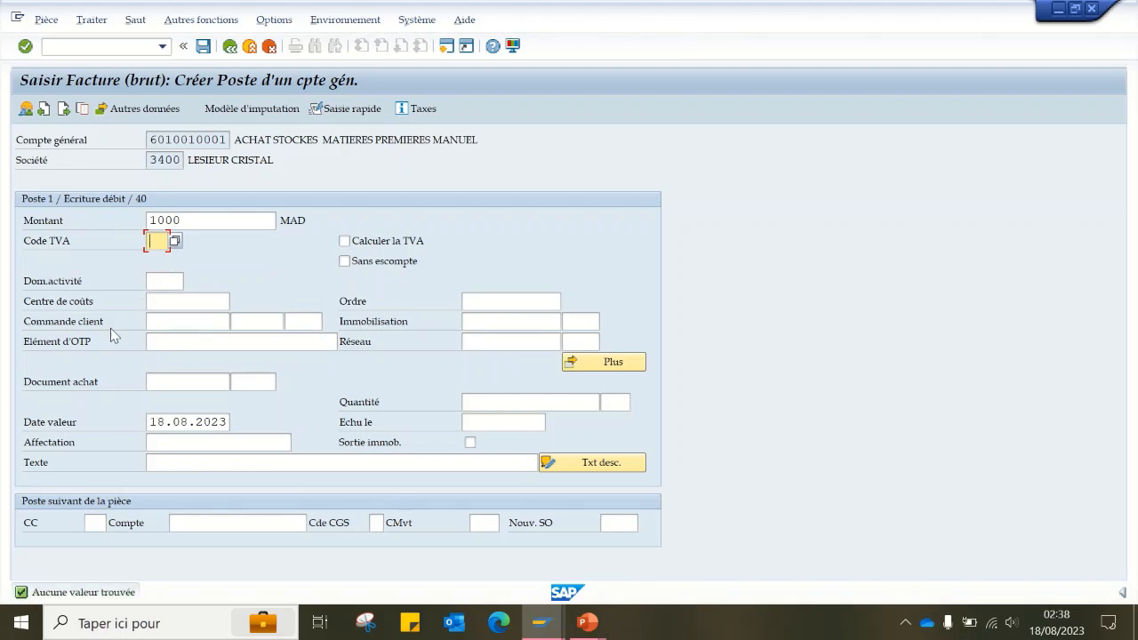
text(HR)
- Assign cost centre 3400B01024 to the debit item
click(205, 300)
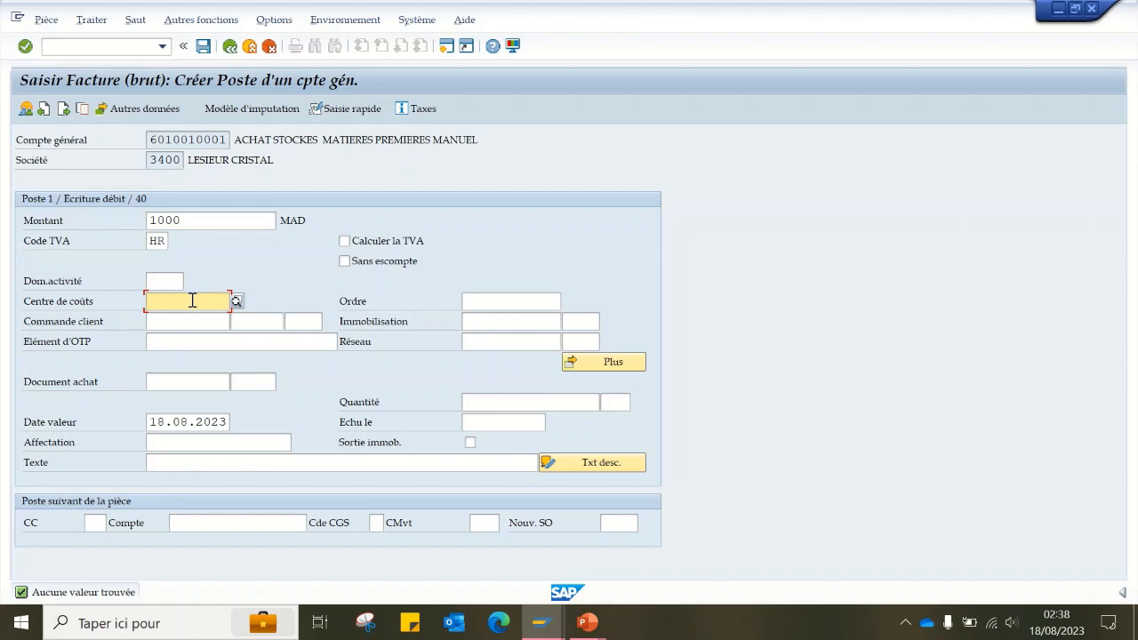
click(192, 301)
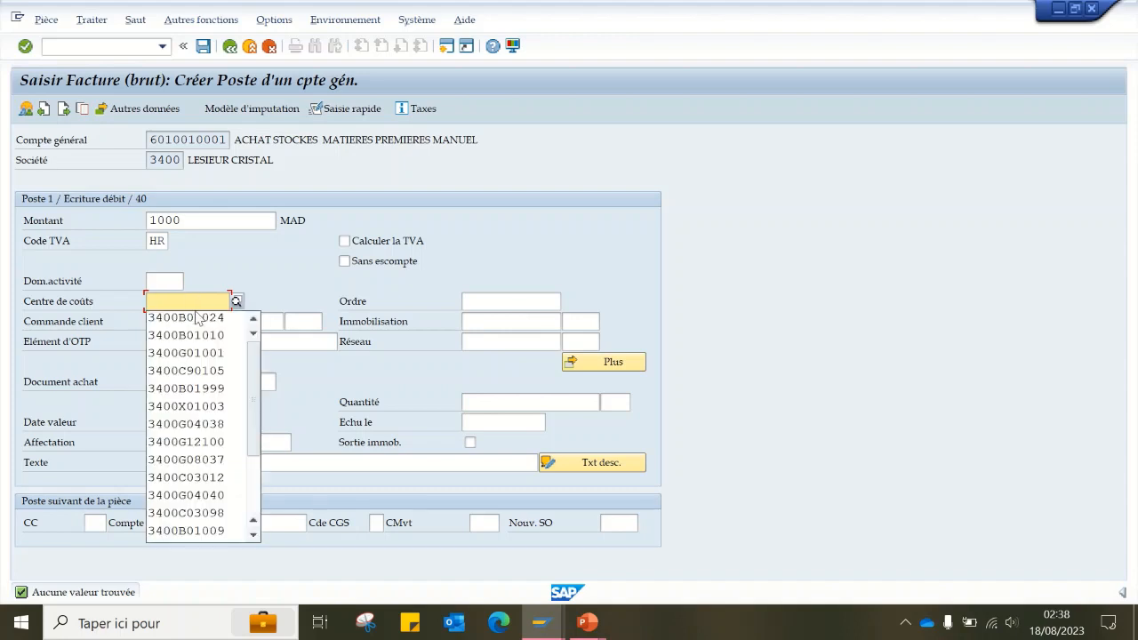
click(197, 319)
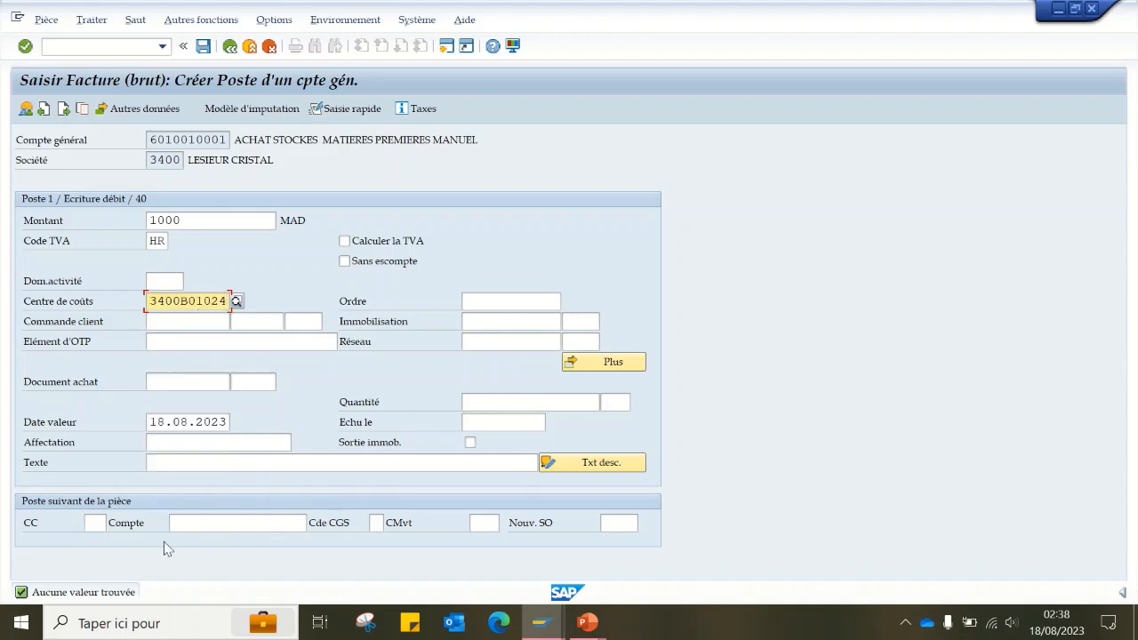
- Enter "ACHAT DE MARCHANDES M/P" as the debit item's text
click(200, 460)
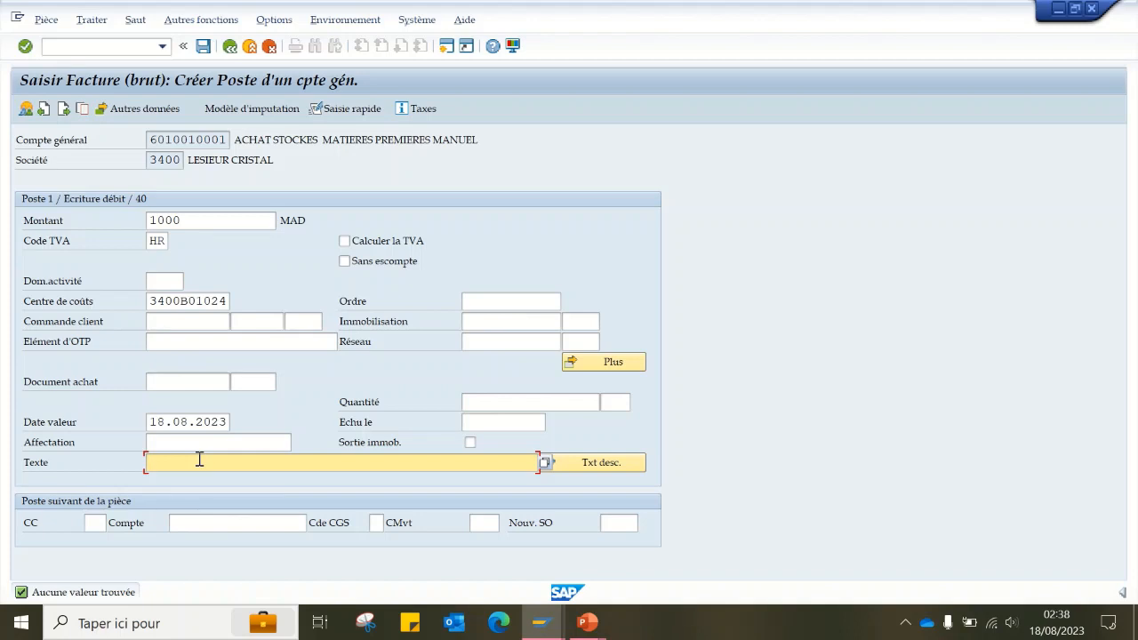
text(ACHAT )
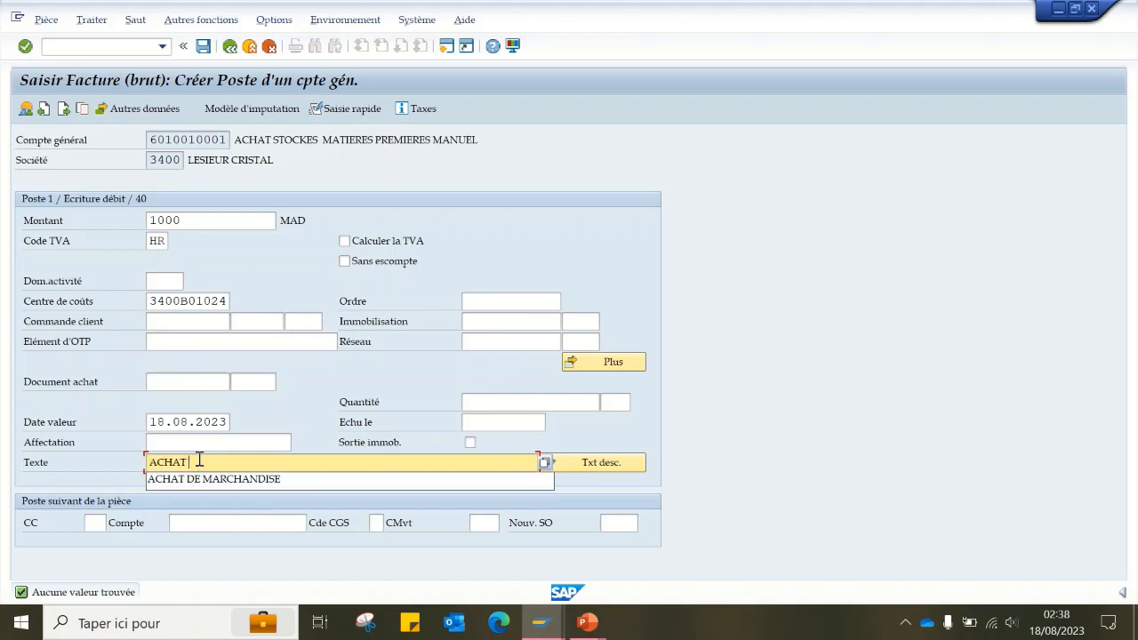
text(DE MARCHANDES )
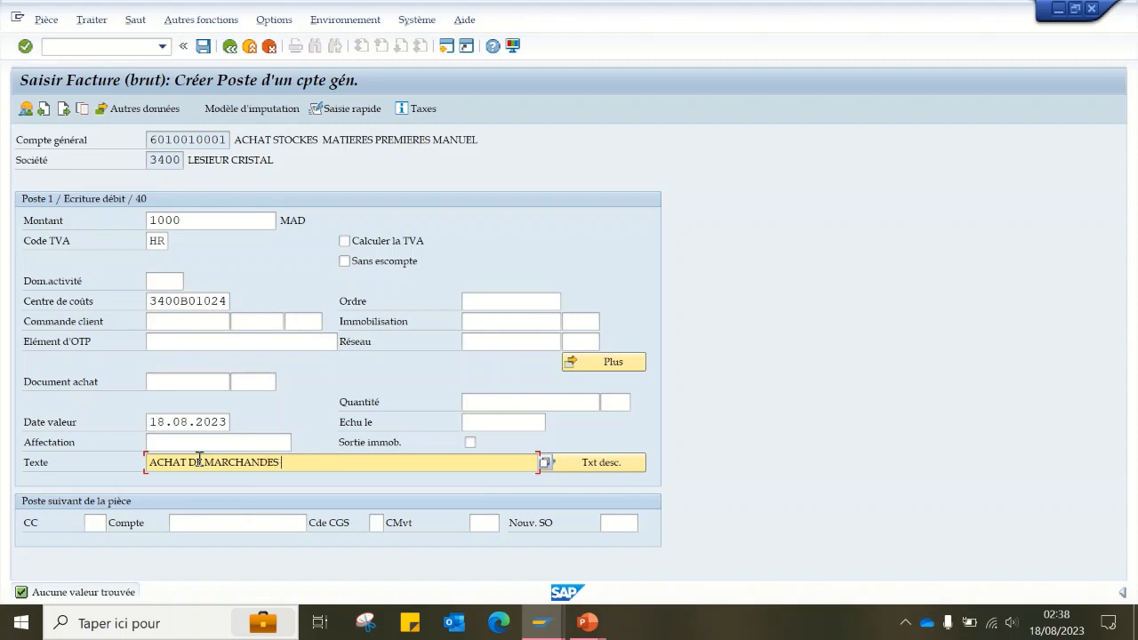
text(M/S)
key(BackSpace)
text(P)
click(96, 522)
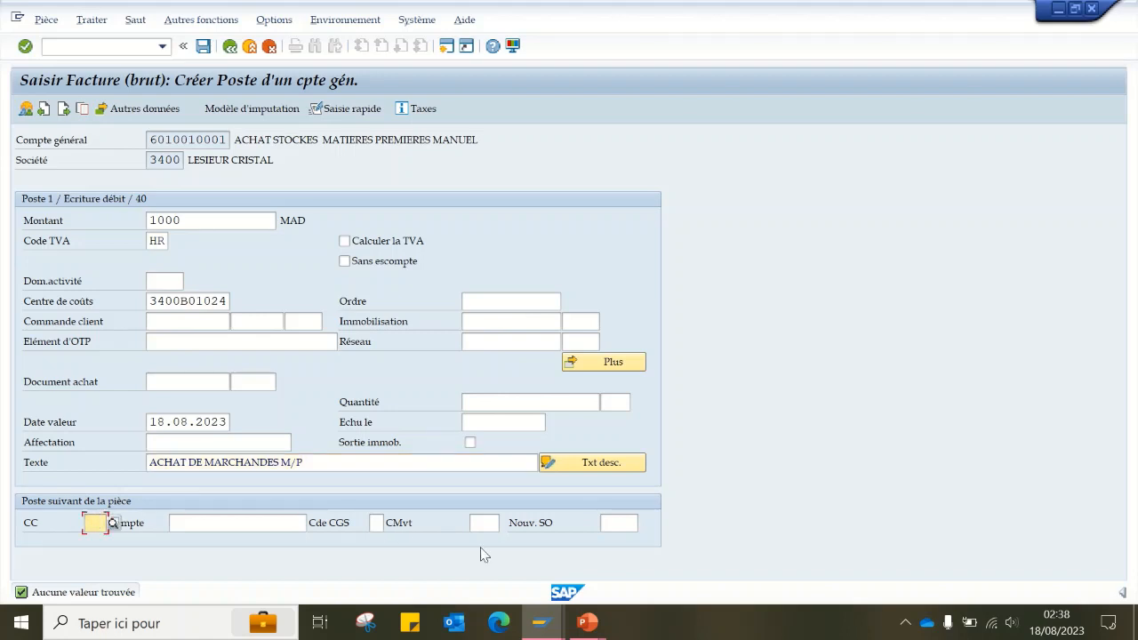
key(Return)
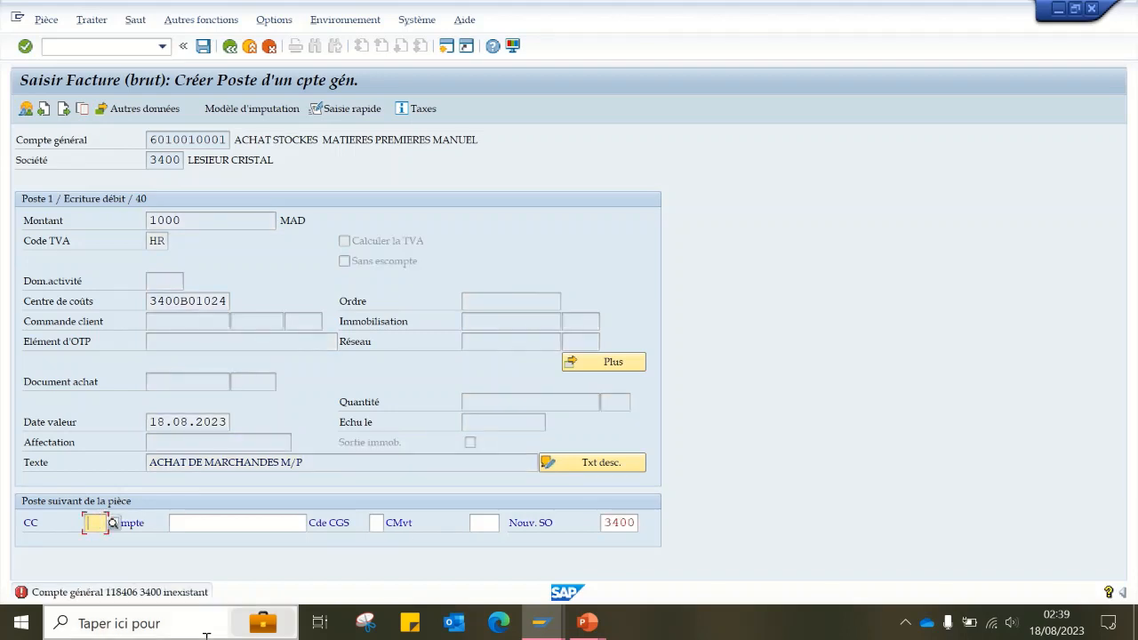
text(40)
key(Tab)
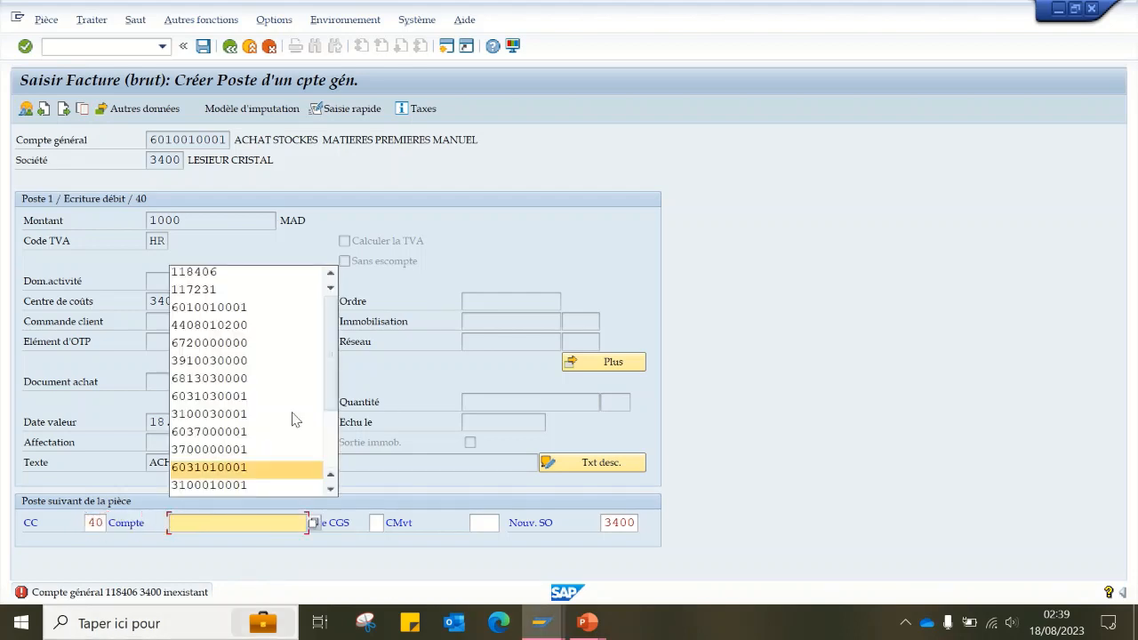
click(287, 325)
key(Return)
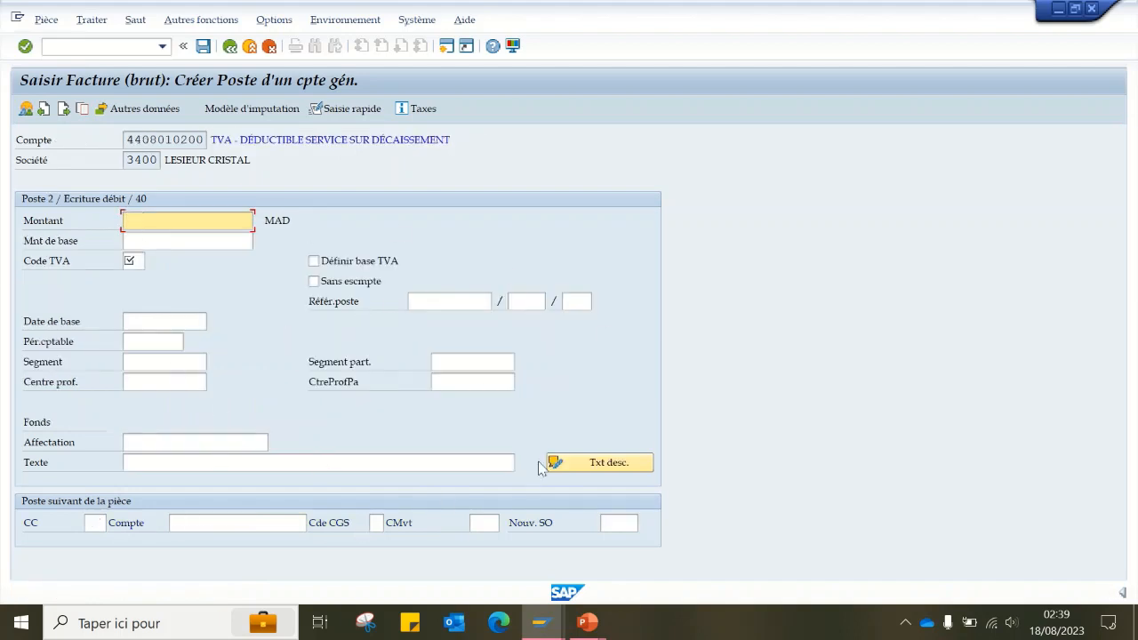
- Set the VAT item's amount to 200 MAD, its base amount to 1000 and its VAT code to HR
text(200)
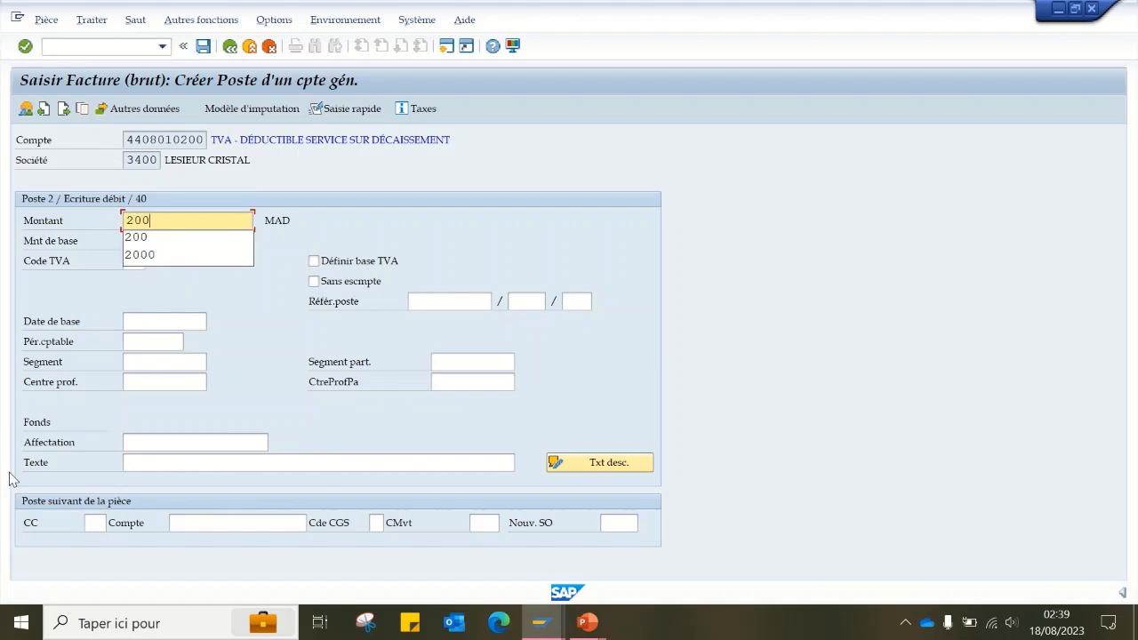
key(Escape)
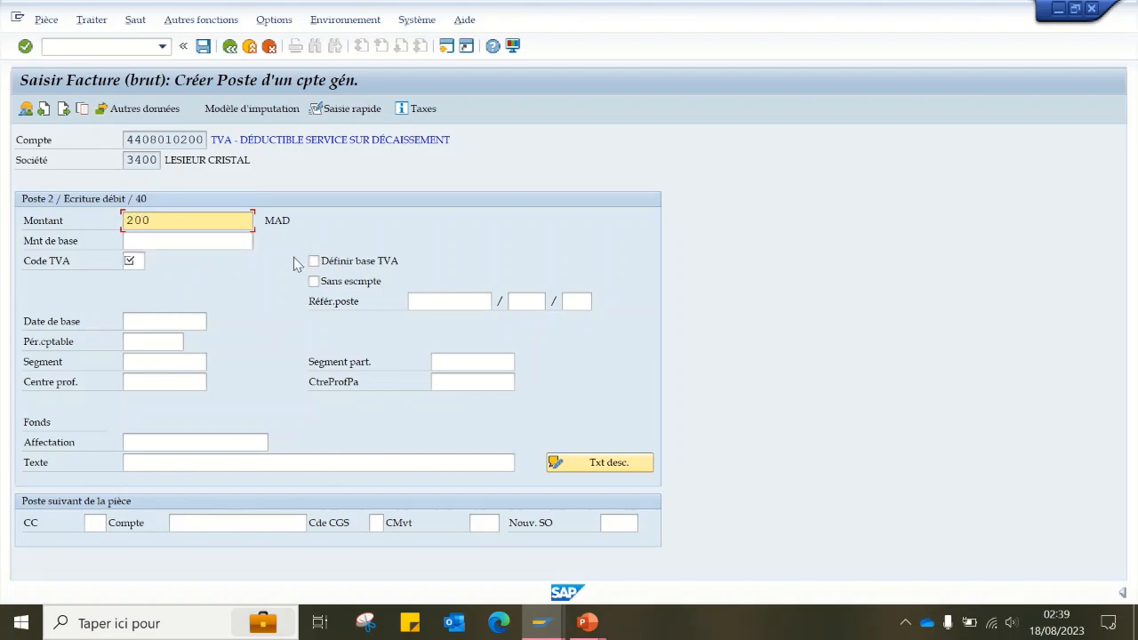
click(145, 241)
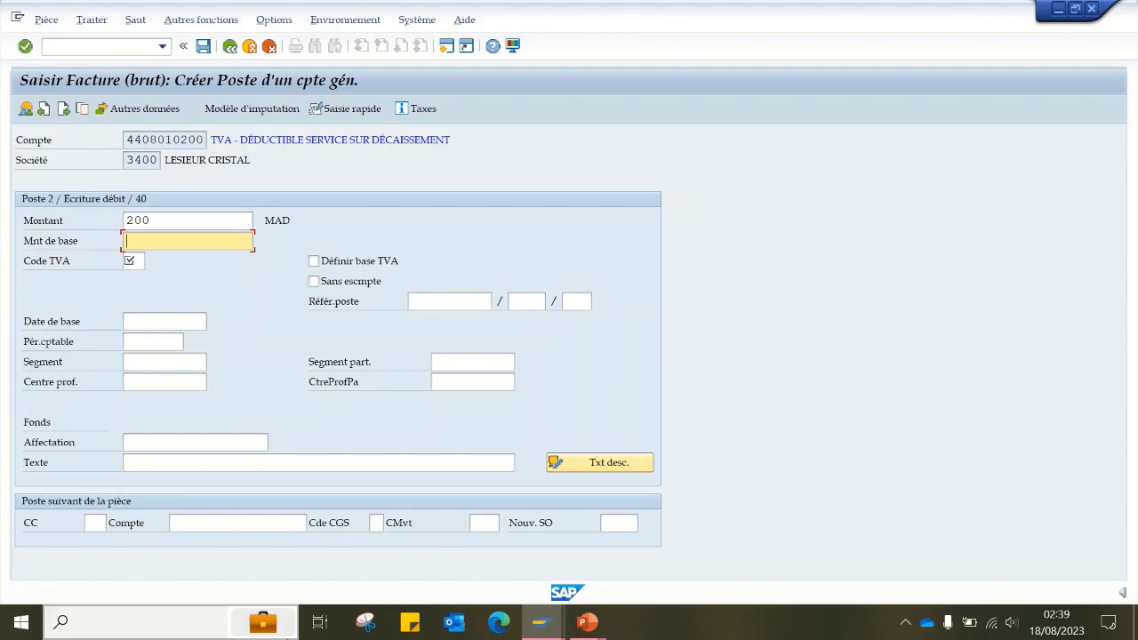
mouse_move(287, 637)
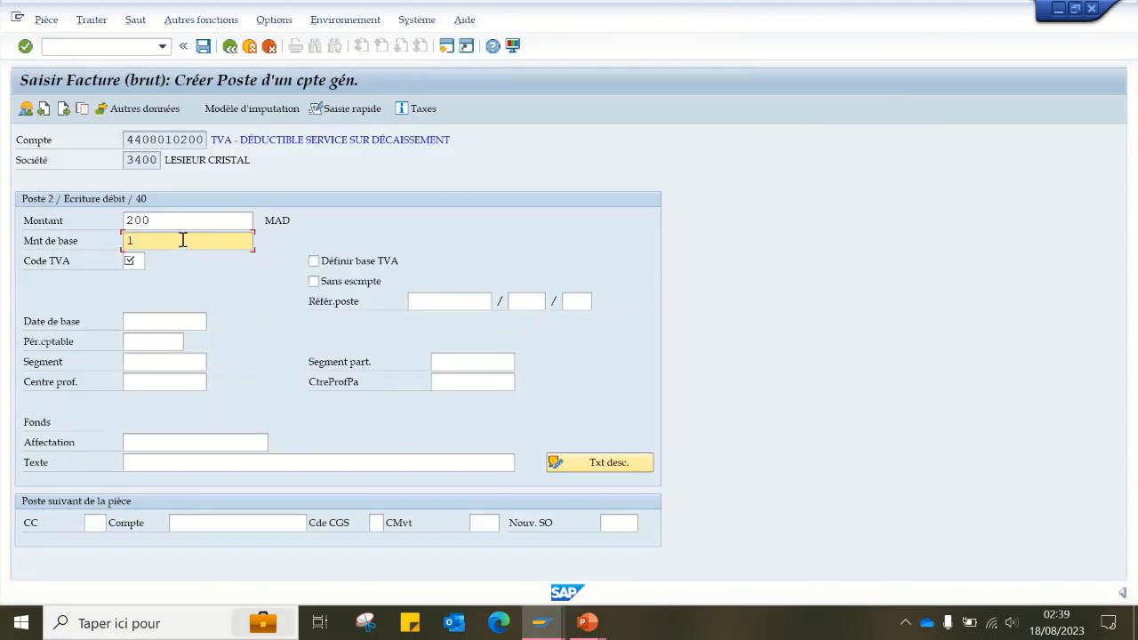
text(000)
click(211, 301)
click(132, 261)
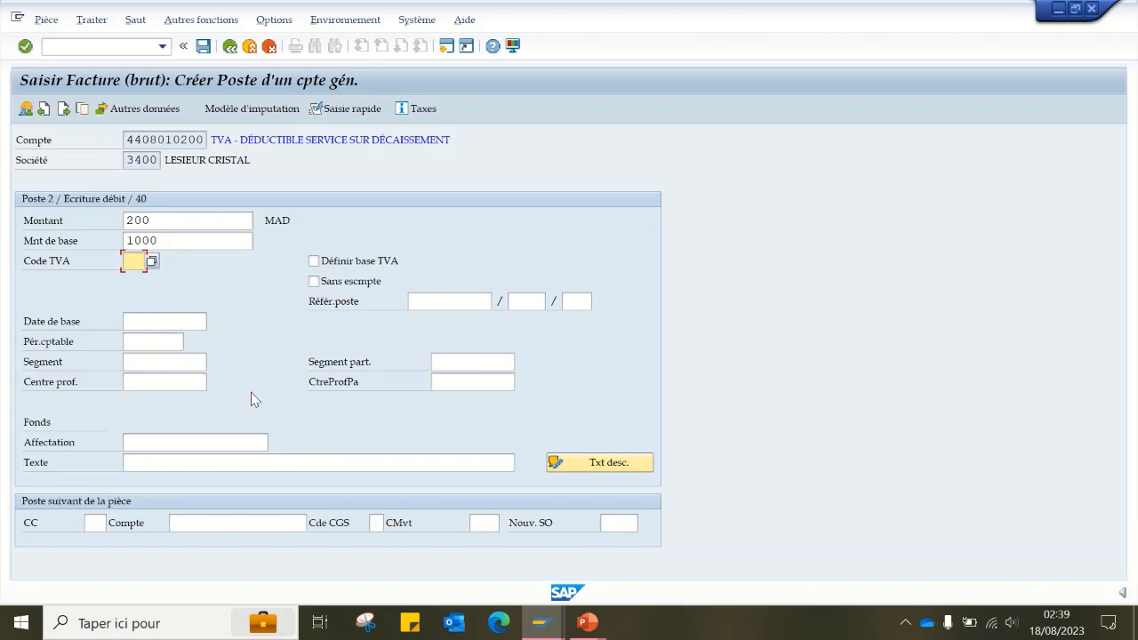
text(HR)
- Reuse the text "ACHAT DE MARCHANDES M/P" for the VAT item and go to the next item's posting key
click(197, 463)
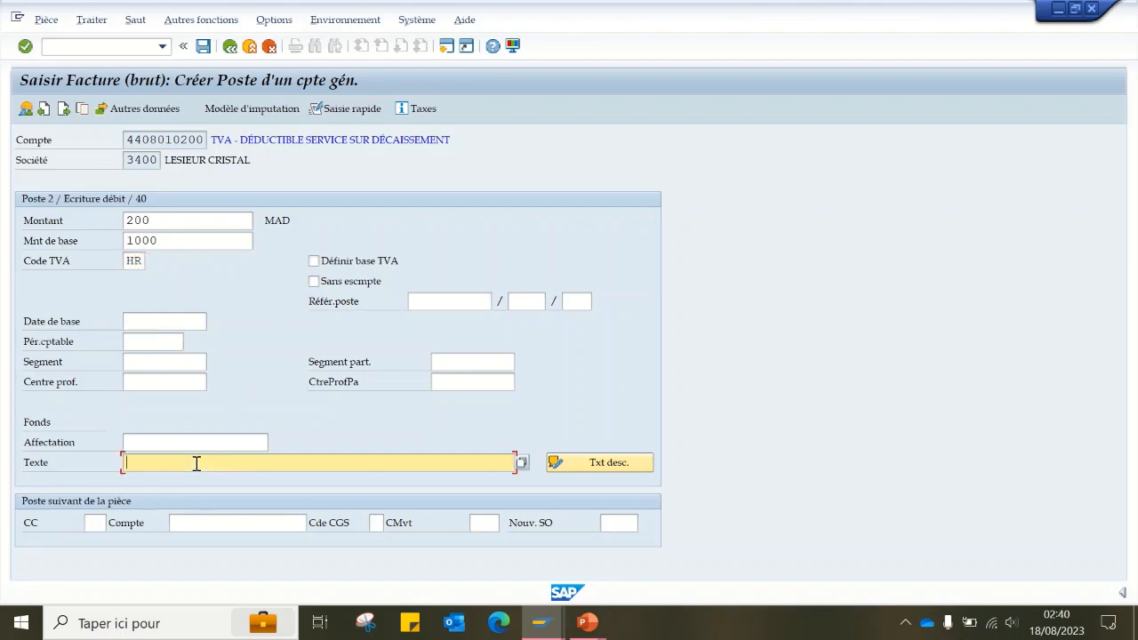
click(197, 463)
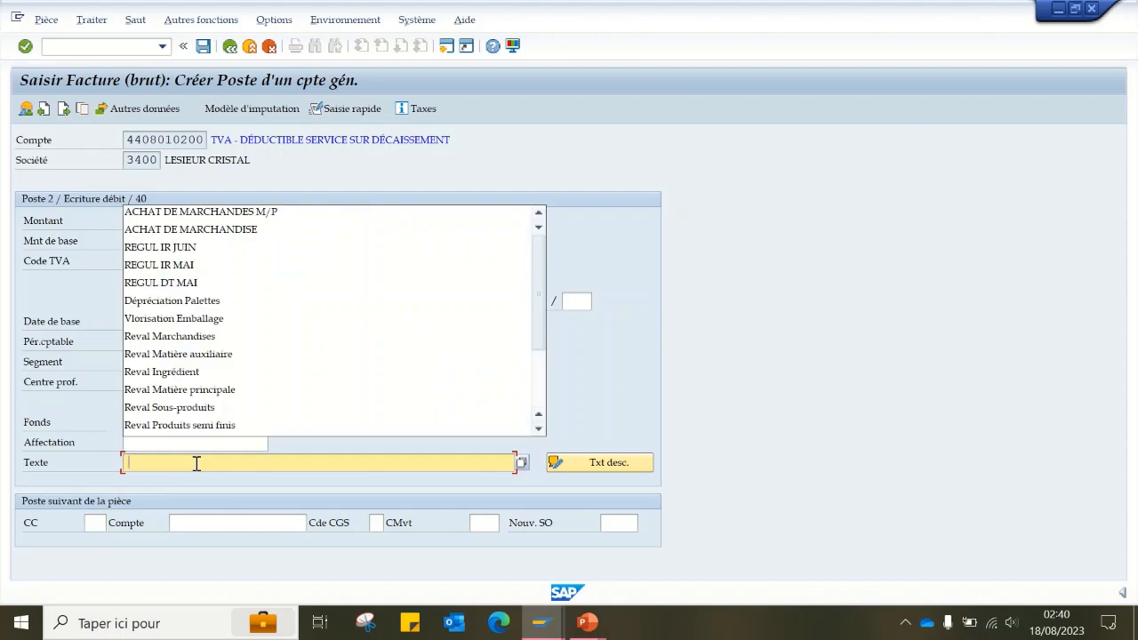
click(265, 213)
click(93, 523)
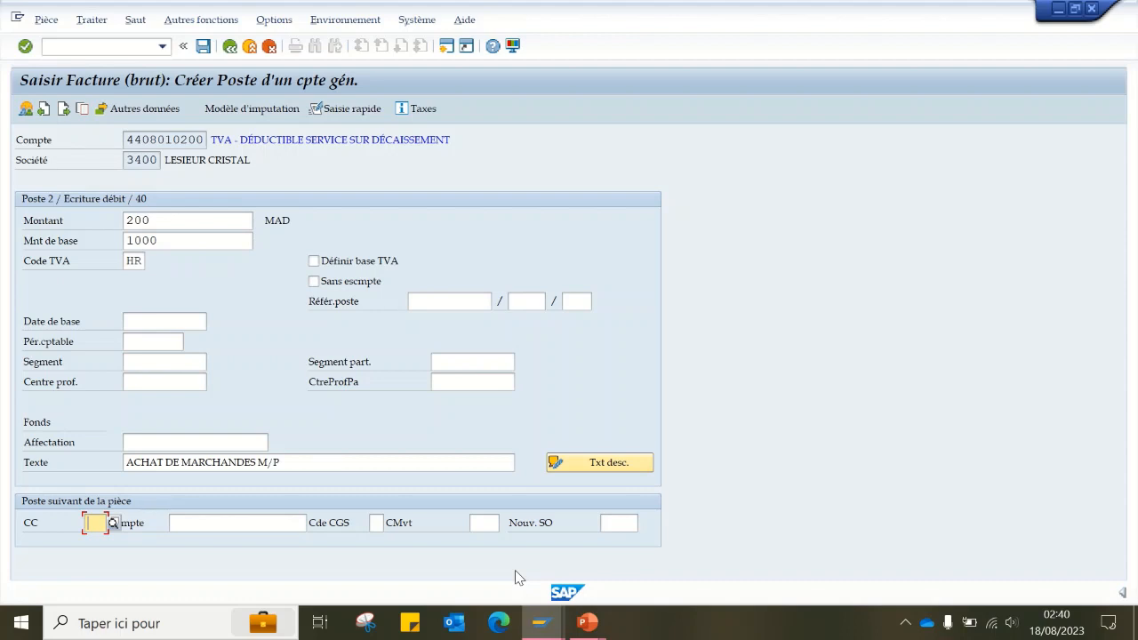
text(21)
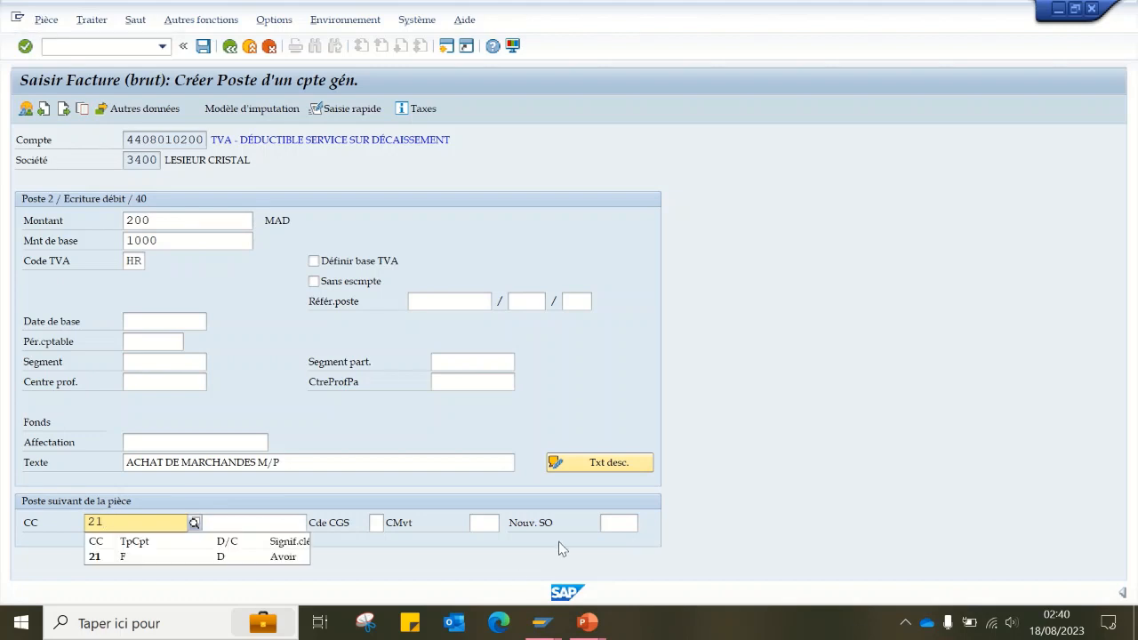
key(BackSpace)
key(BackSpace)
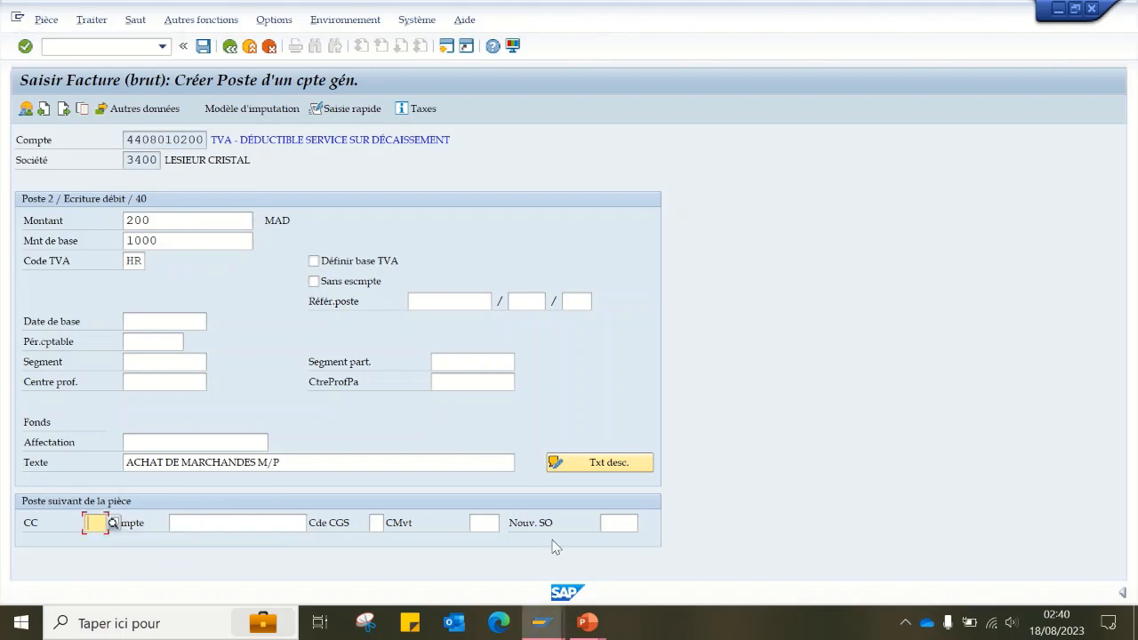
text(29)
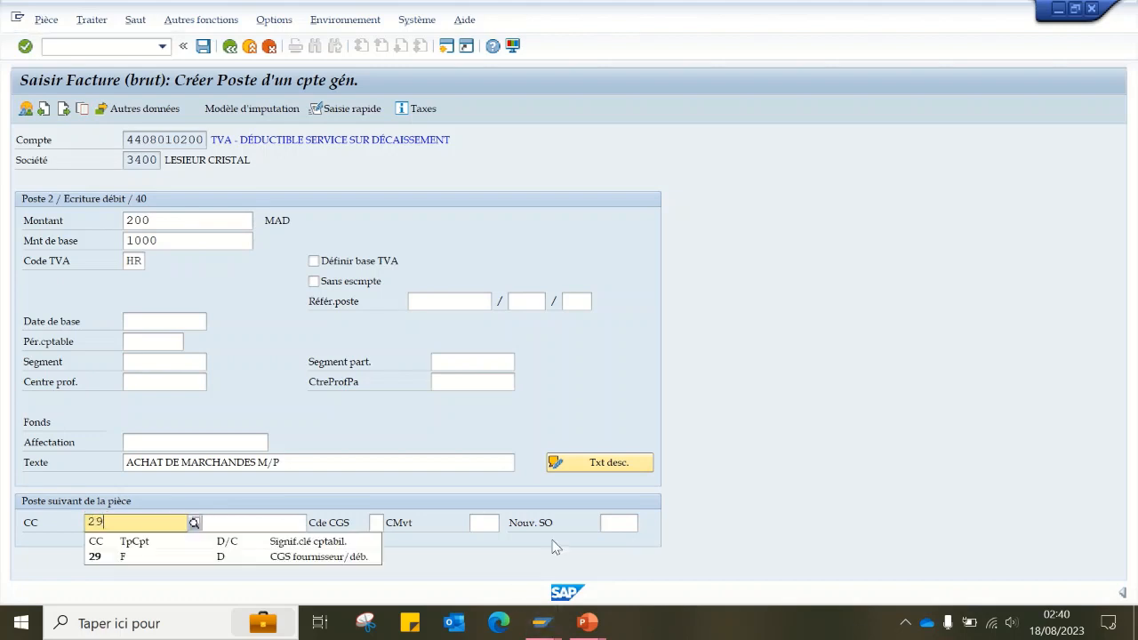
key(BackSpace)
key(BackSpace)
- Set the next line item to posting key 31 with the LABEL INDUSTRIE supplier account, and proceed to its entry screen
text(31)
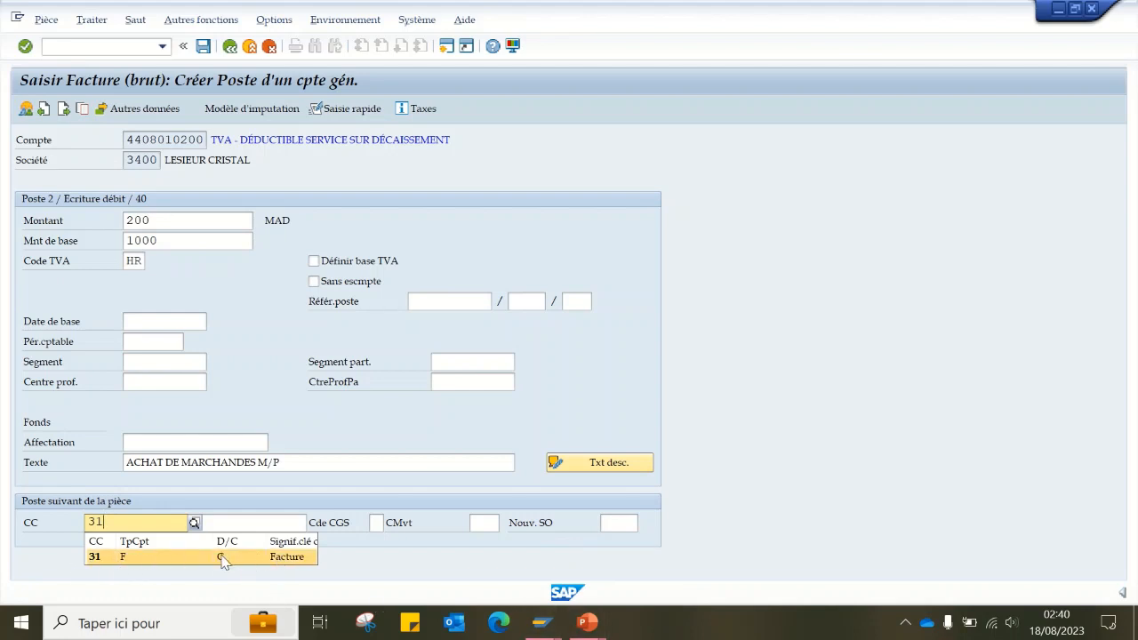
click(101, 557)
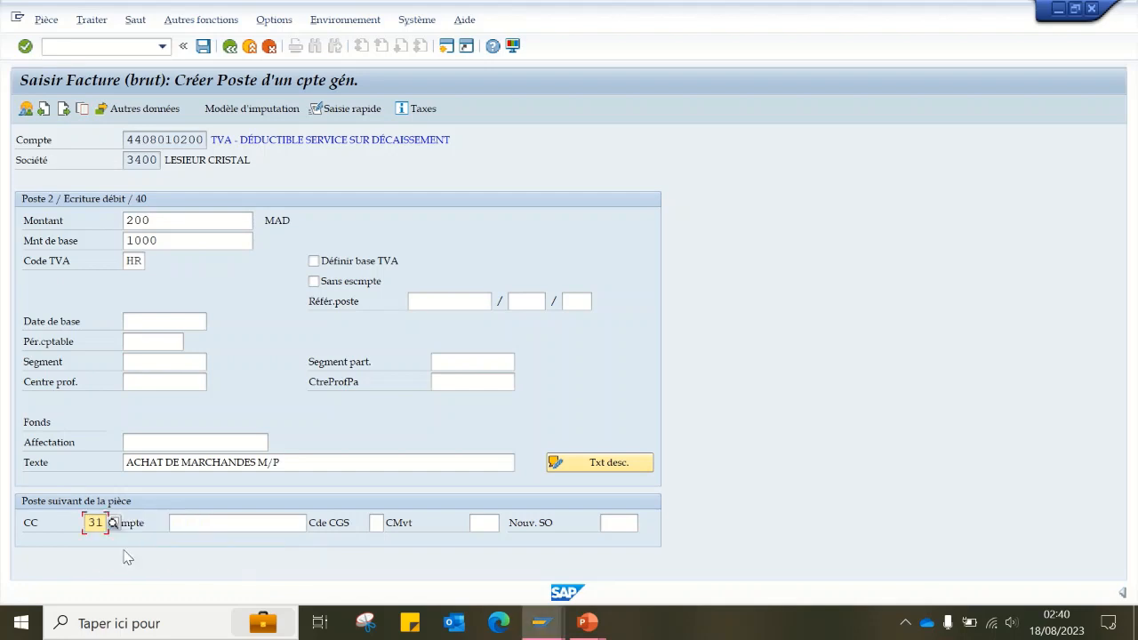
click(247, 522)
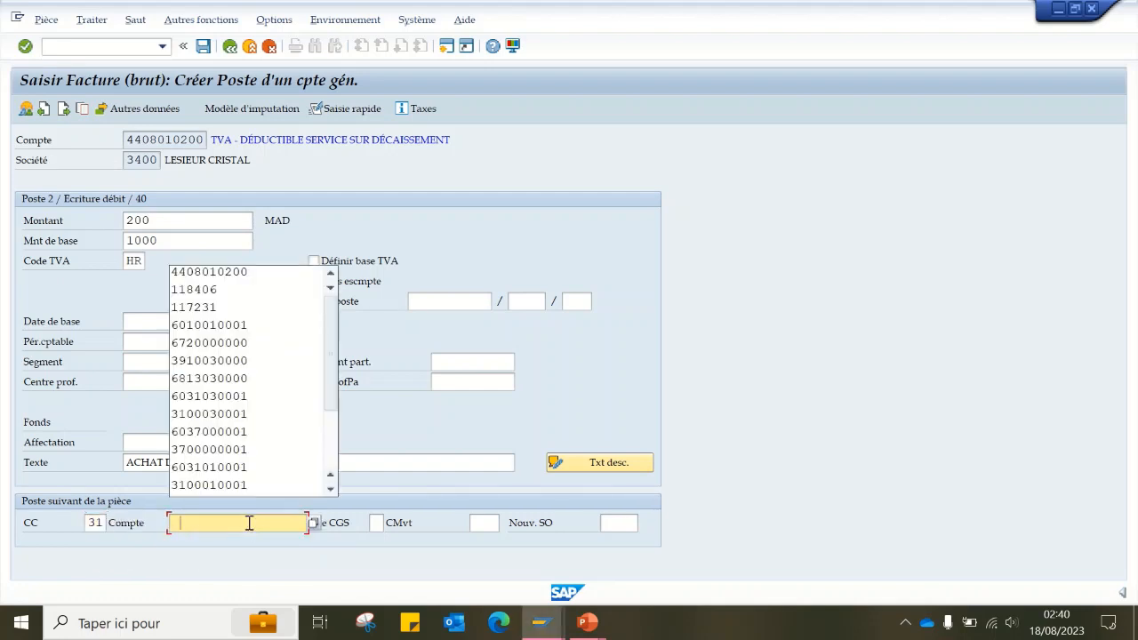
click(248, 291)
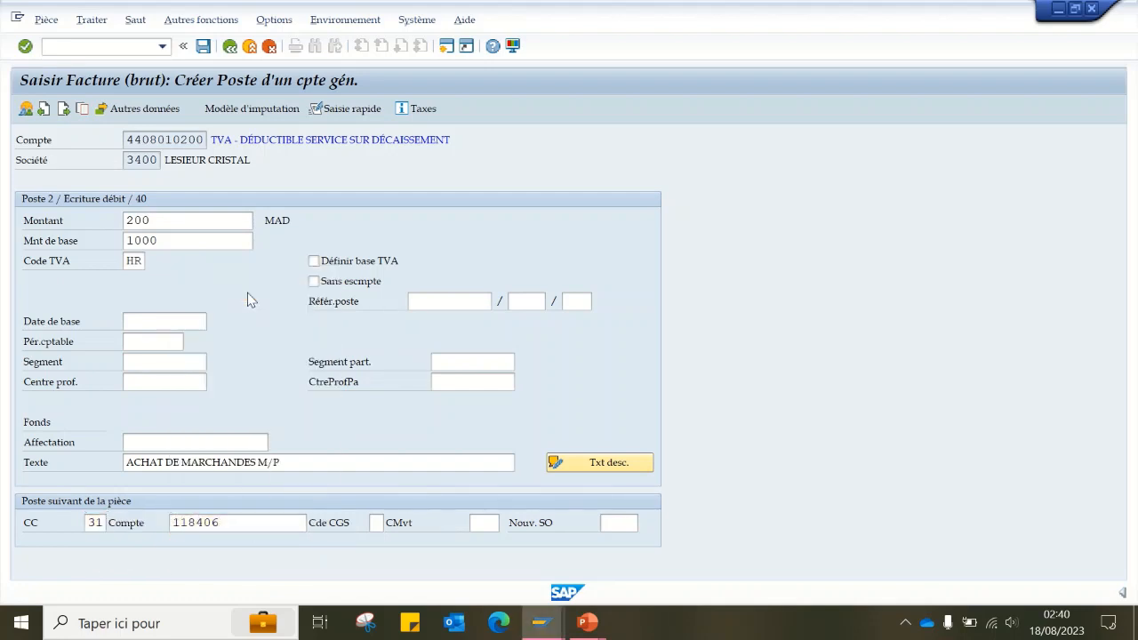
key(Return)
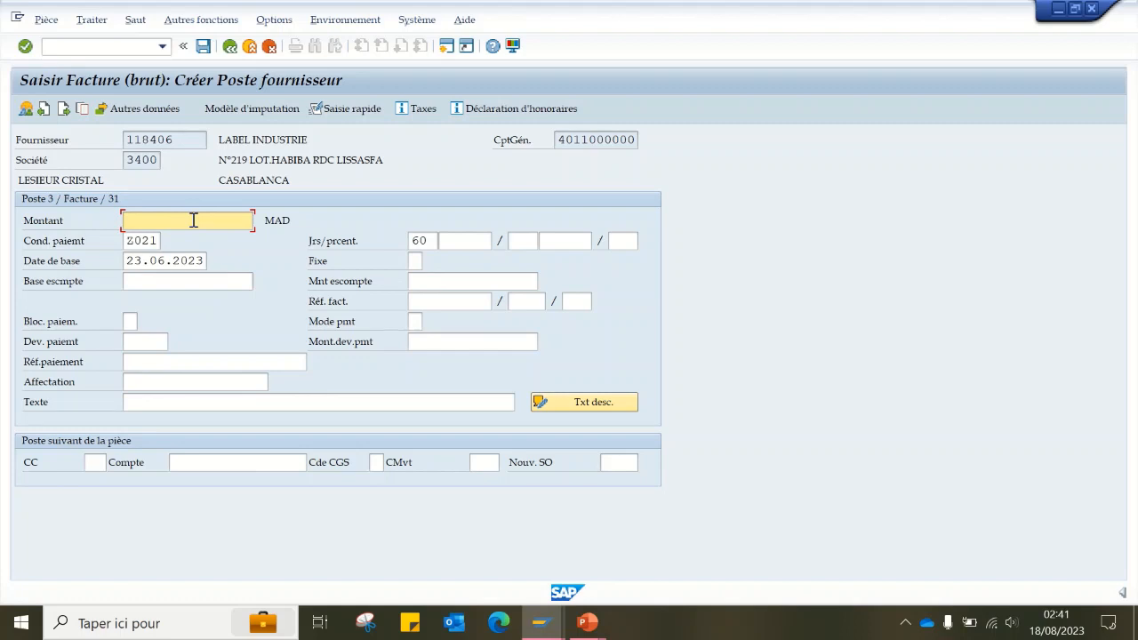
- Set the supplier item's amount to 1200 MAD and its text to "ACHAT DE MARCHANDES M/P"
text(1200)
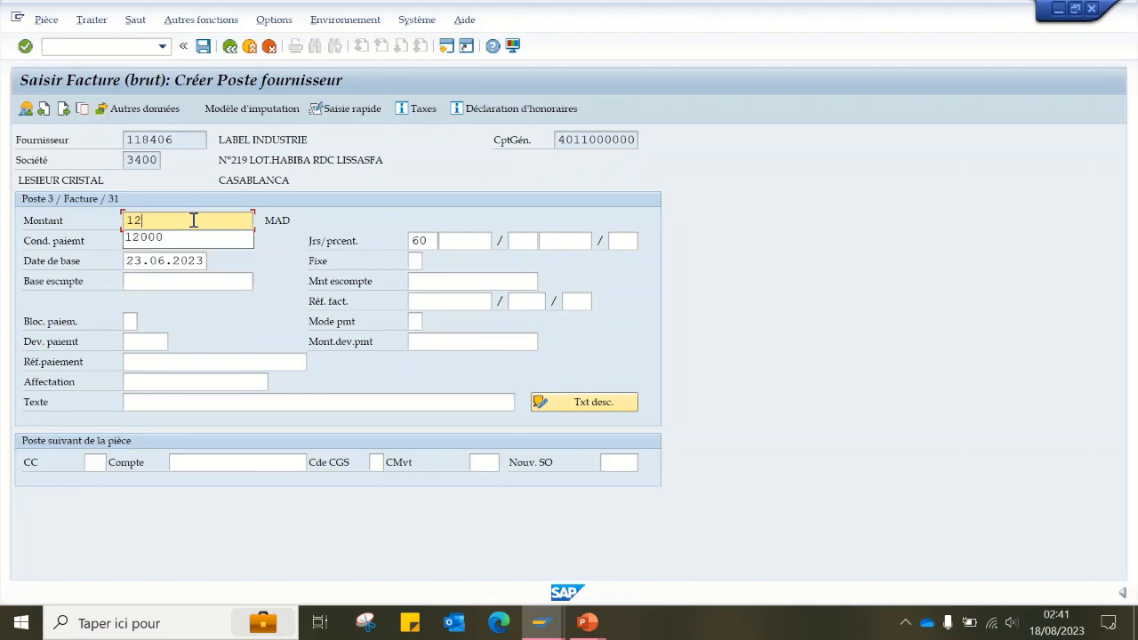
click(179, 401)
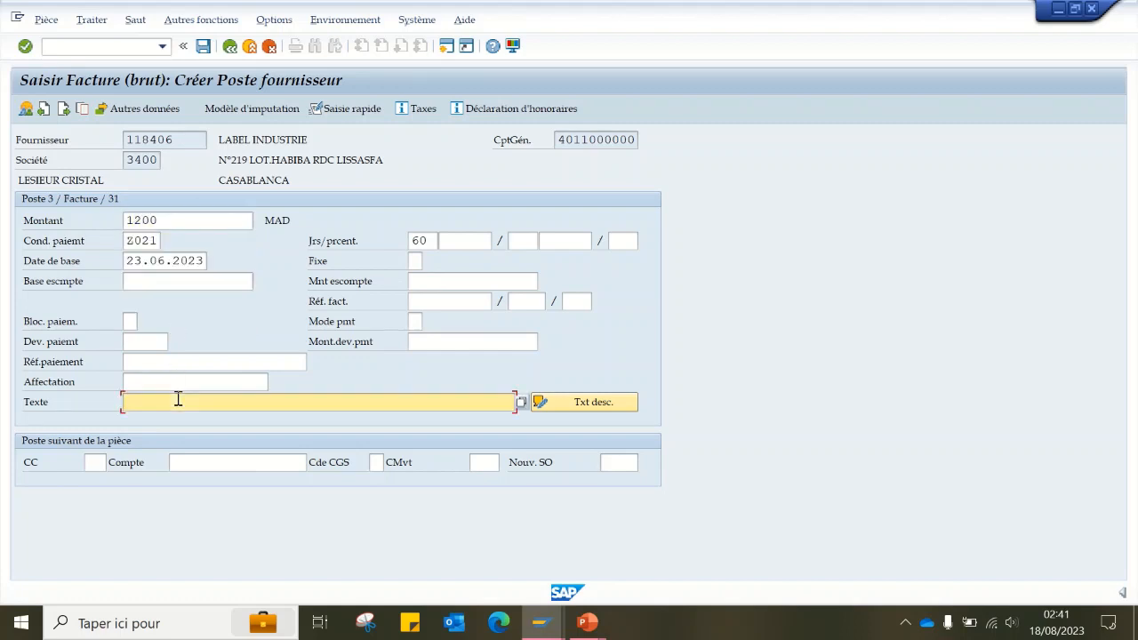
click(183, 156)
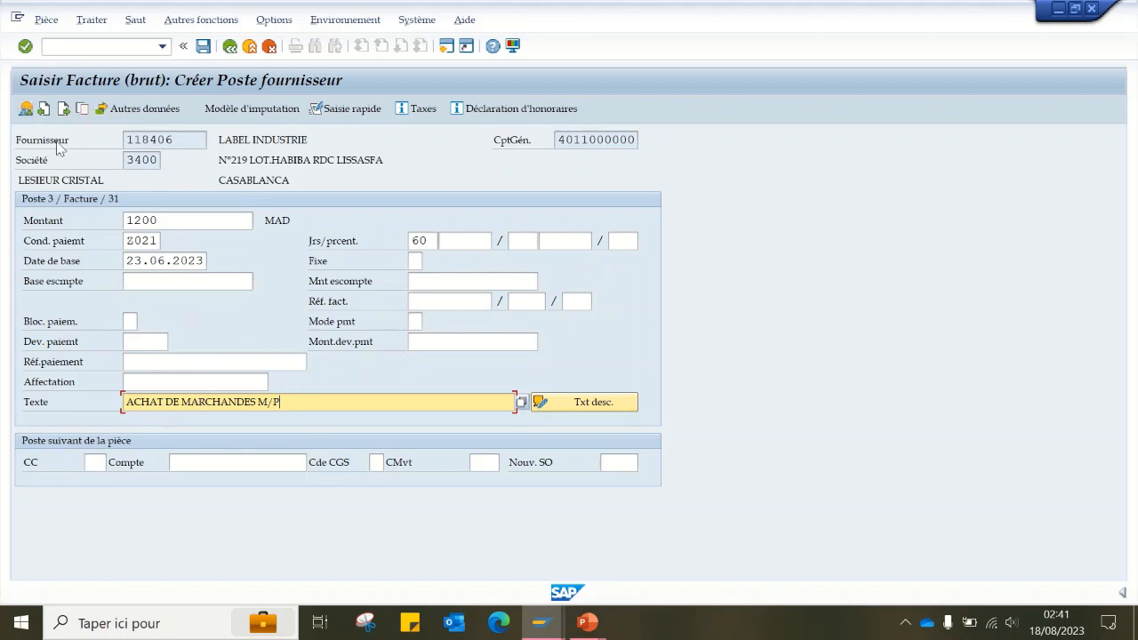
- Display the document overview and check the debit, VAT and supplier line items and the balance
click(25, 110)
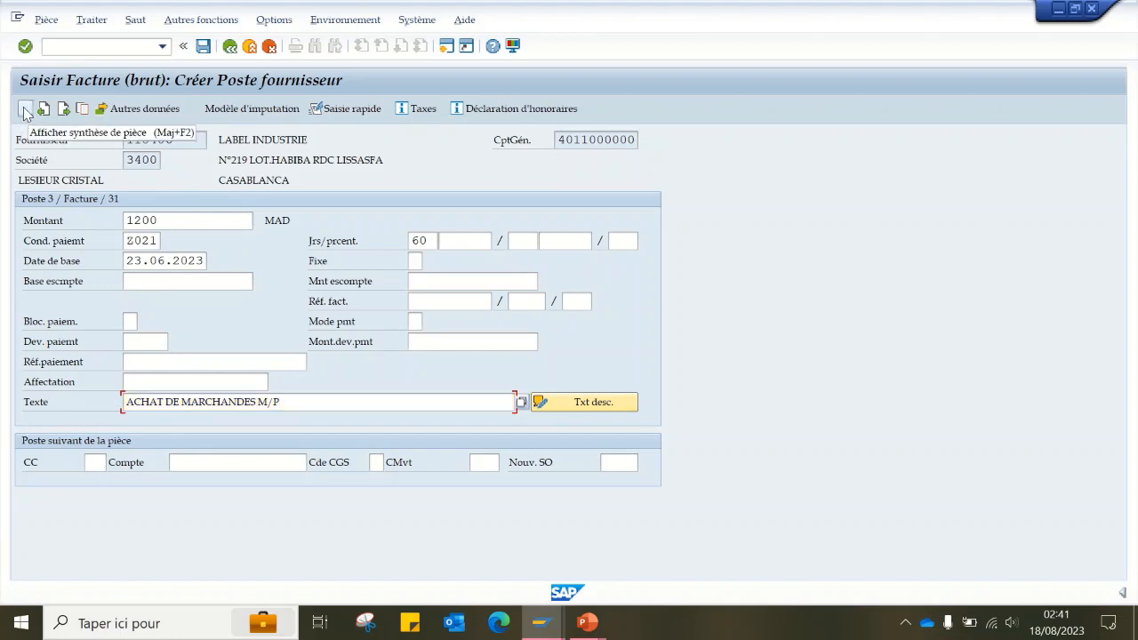
click(458, 322)
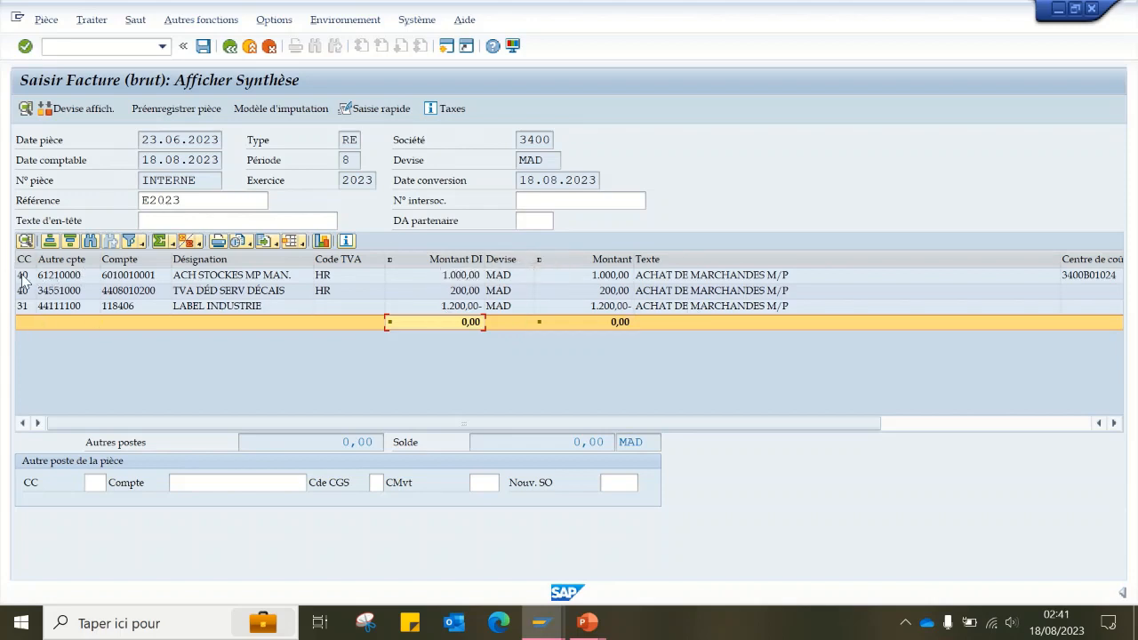
key(Up)
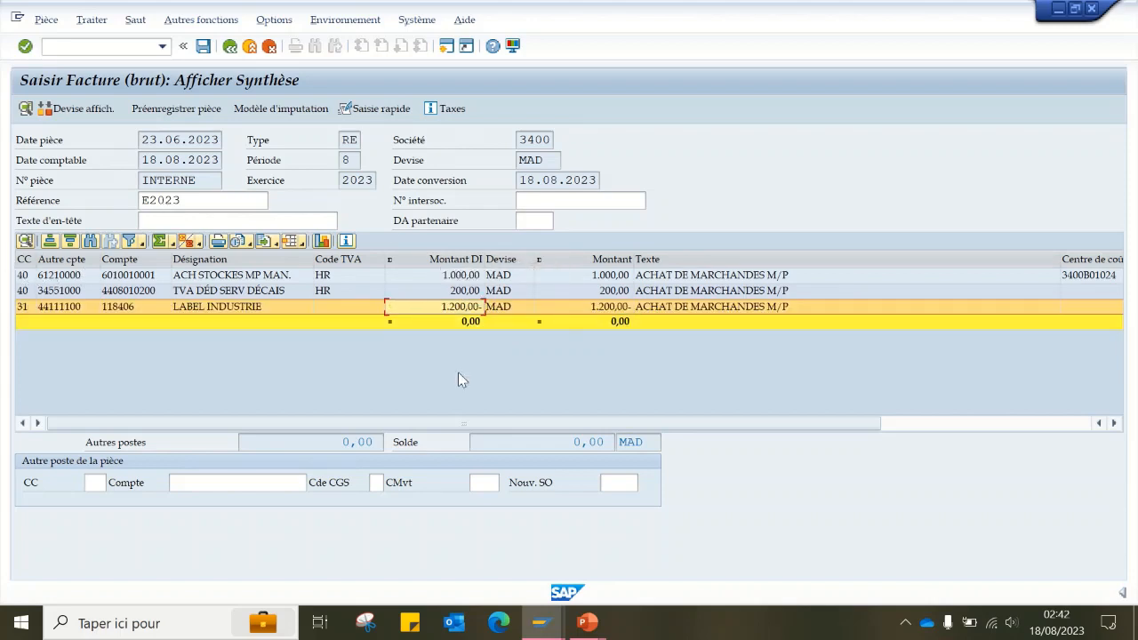